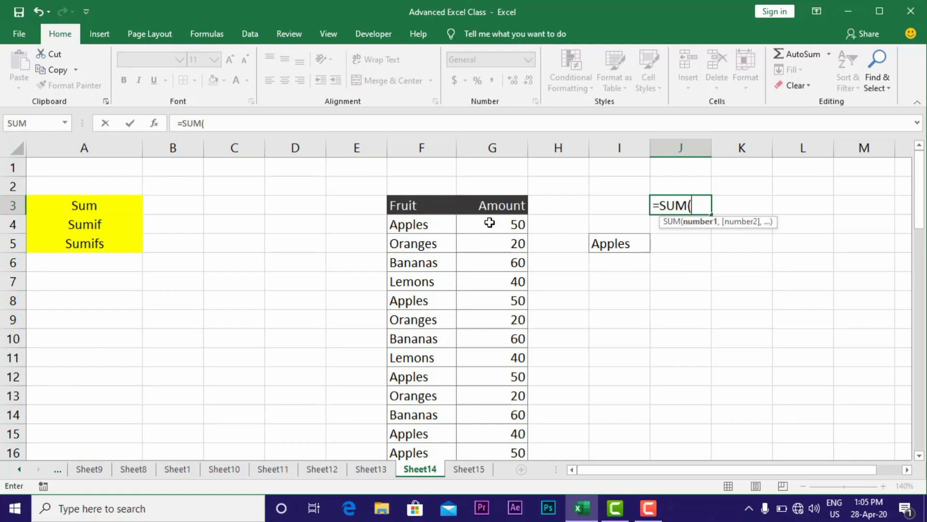
Complete the SUM formula in J3 with the range G4:G27 to total all fruit amounts.
{"action": "left_click_drag", "start_coordinate": [490, 222], "coordinate": [474, 387]}
{"action": "scroll", "coordinate": [661, 256], "scroll_direction": "up", "scroll_amount": 5}
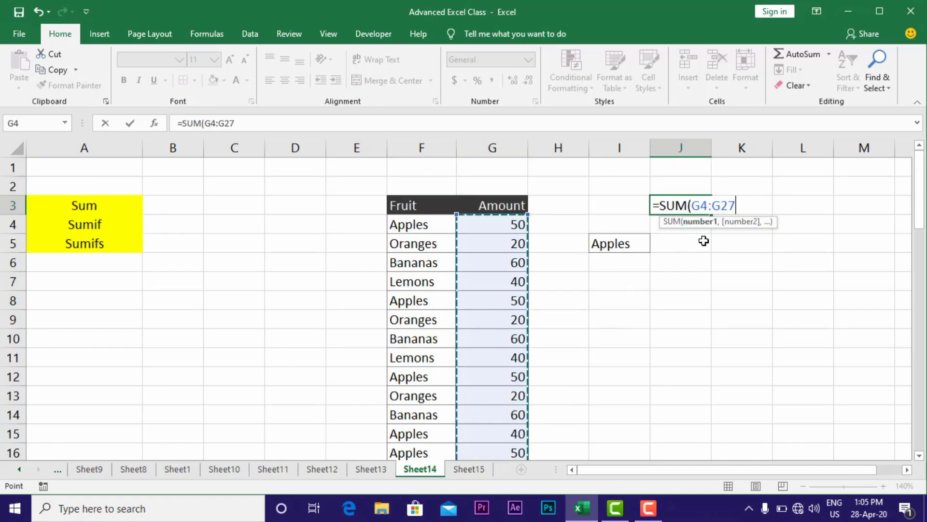
{"action": "type", "text": ")"}
{"action": "key", "text": "Return"}
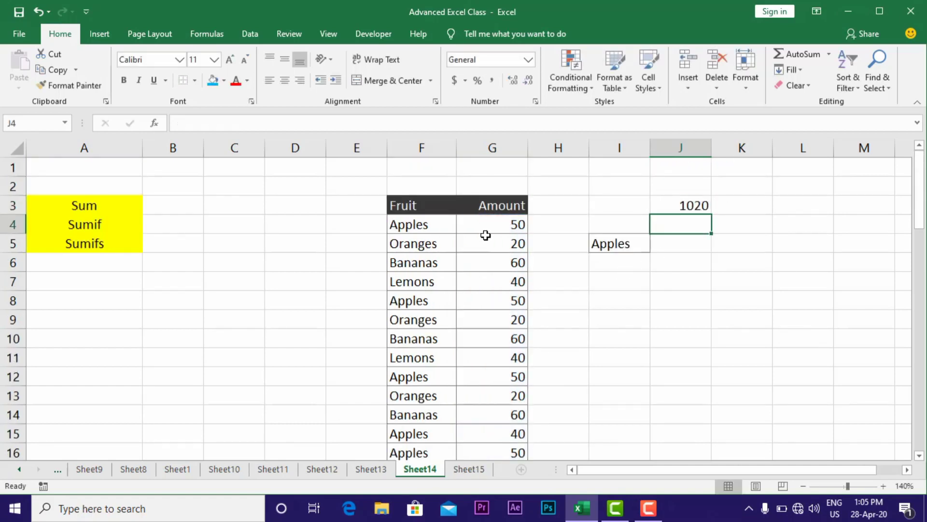
{"action": "left_click_drag", "start_coordinate": [488, 225], "coordinate": [493, 358]}
{"action": "left_click", "coordinate": [686, 208]}
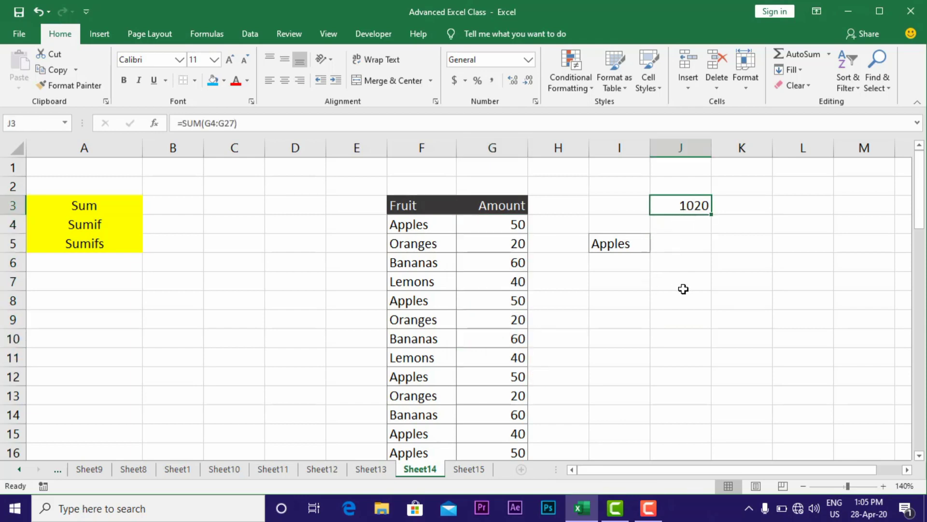
Start a SUMIF formula in I7 using F4:G27 as the range to evaluate.
{"action": "left_click", "coordinate": [623, 282]}
{"action": "type", "text": "="}
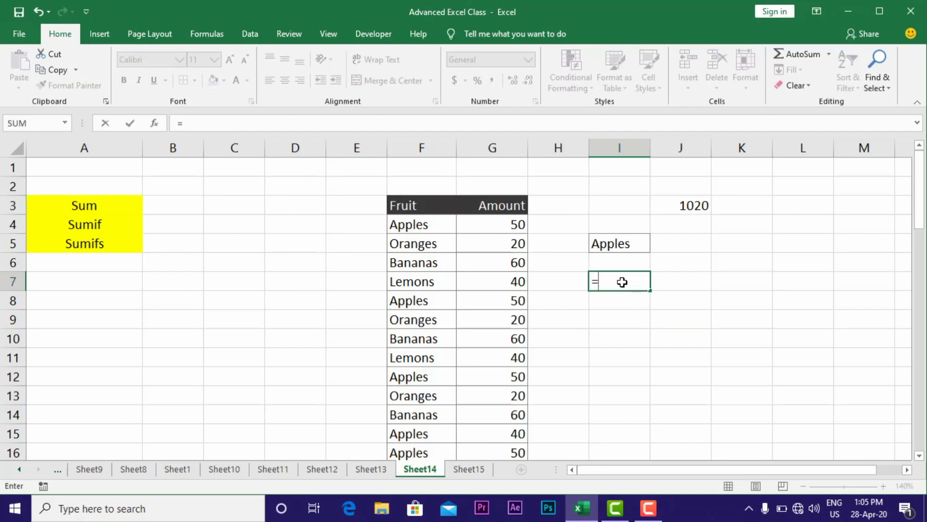
{"action": "type", "text": "SUM"}
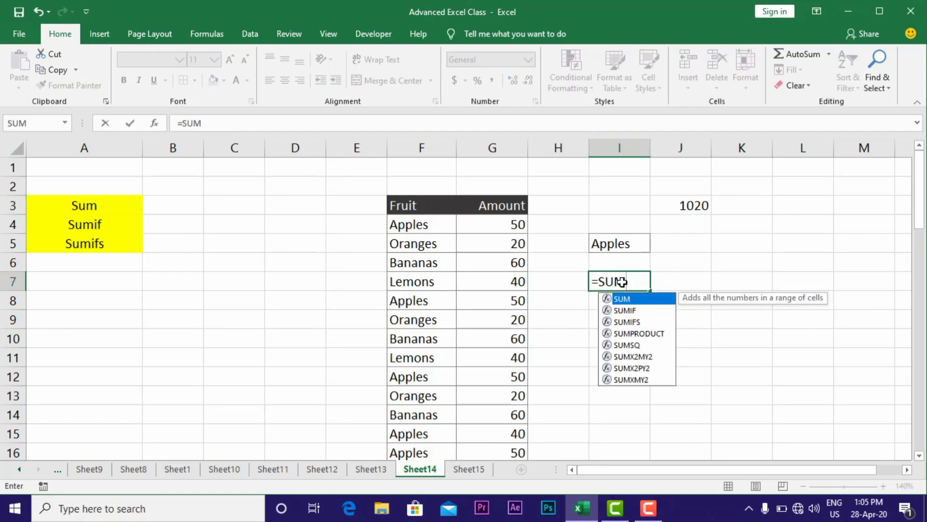
{"action": "type", "text": "IF("}
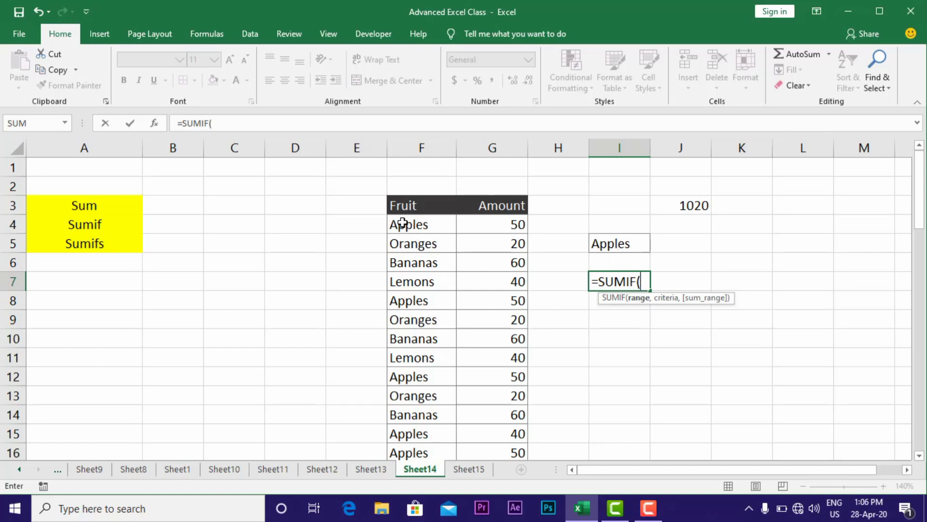
{"action": "left_click_drag", "start_coordinate": [402, 225], "coordinate": [460, 393]}
{"action": "scroll", "coordinate": [468, 367], "scroll_direction": "up", "scroll_amount": 5}
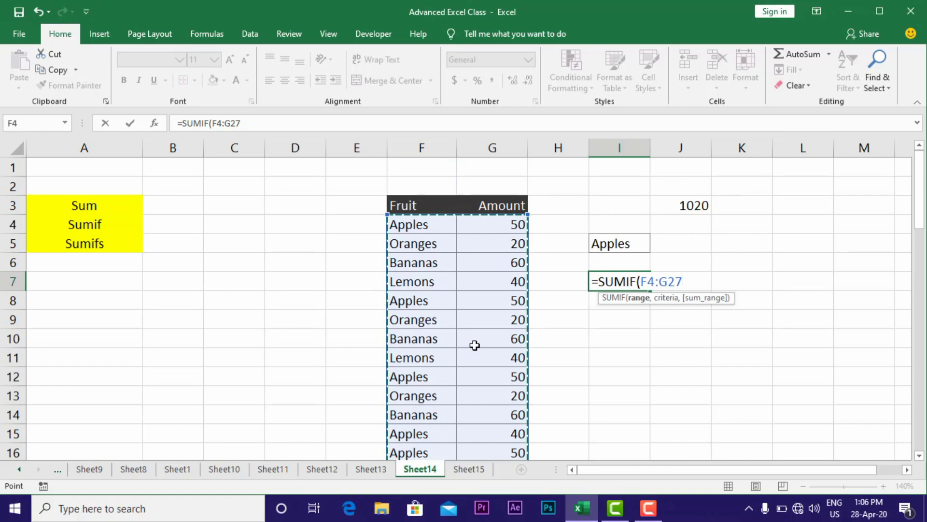
Finish the SUMIF formula with I5 as the criterion and G4:G27 as the sum range.
{"action": "type", "text": ","}
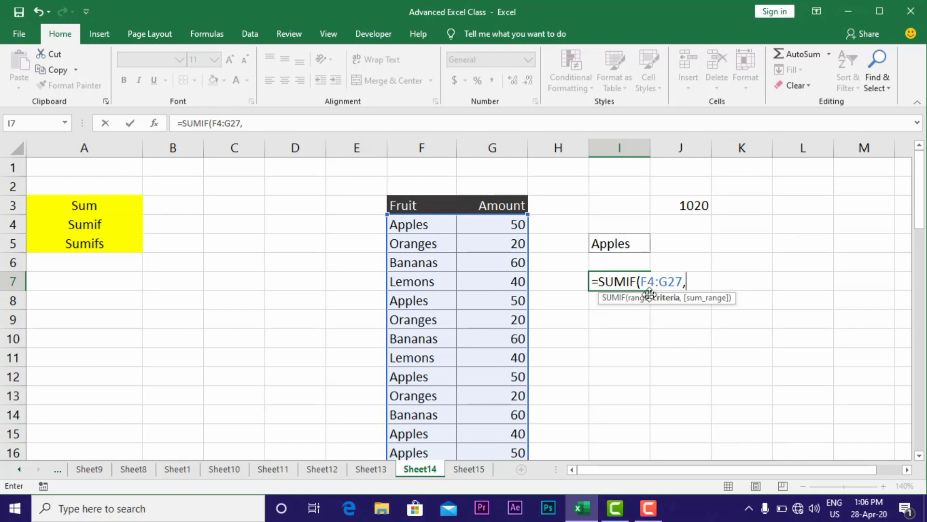
{"action": "left_click", "coordinate": [615, 246]}
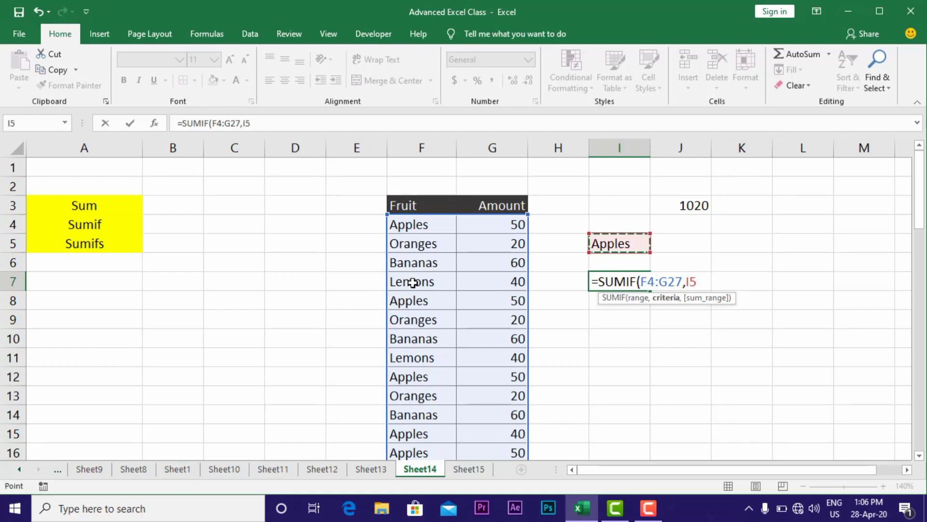
{"action": "type", "text": ","}
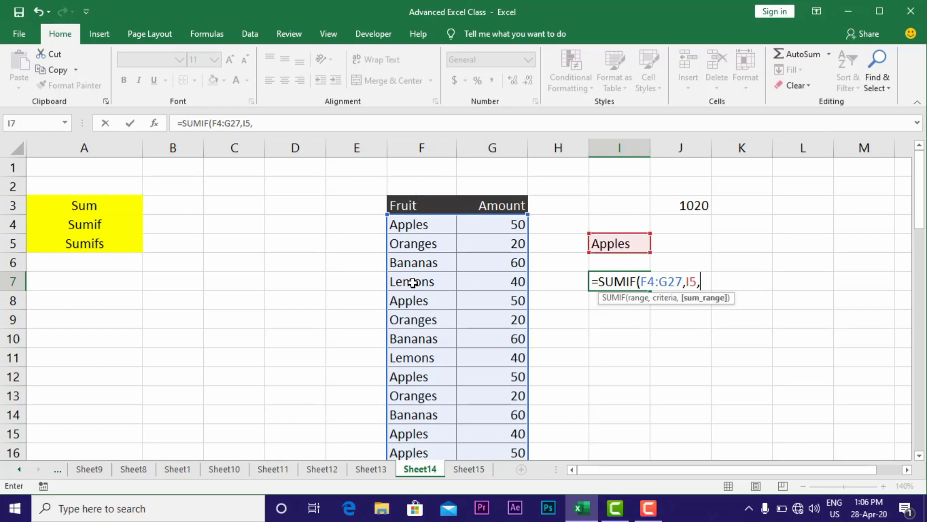
{"action": "left_click_drag", "start_coordinate": [499, 225], "coordinate": [480, 376]}
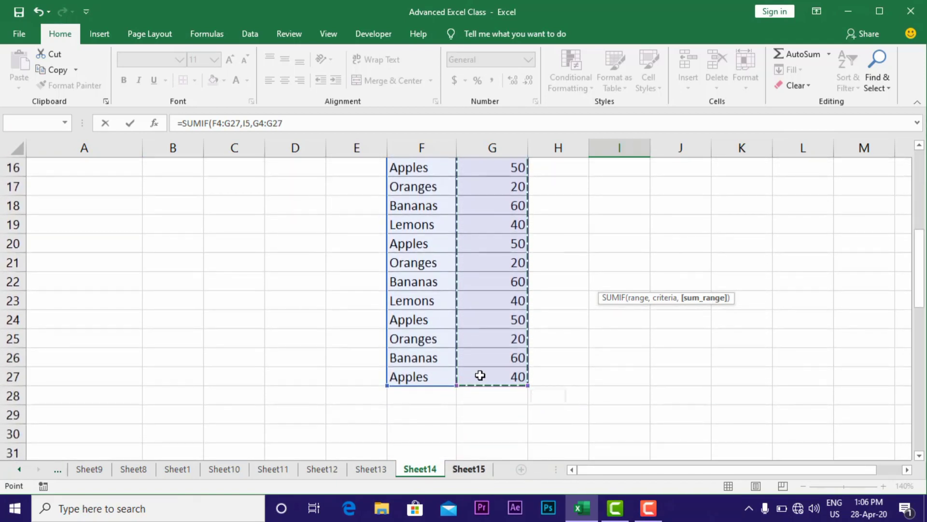
{"action": "scroll", "coordinate": [497, 295], "scroll_direction": "up", "scroll_amount": 5}
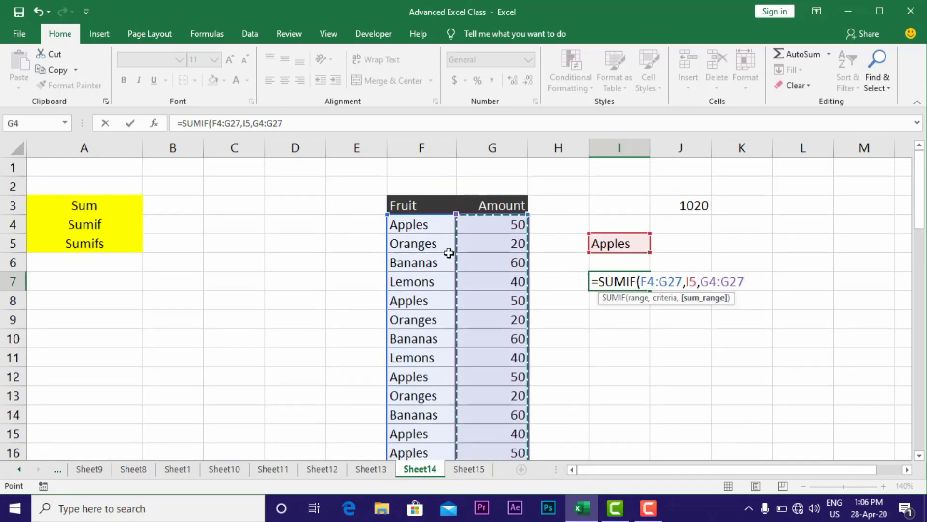
{"action": "type", "text": ")"}
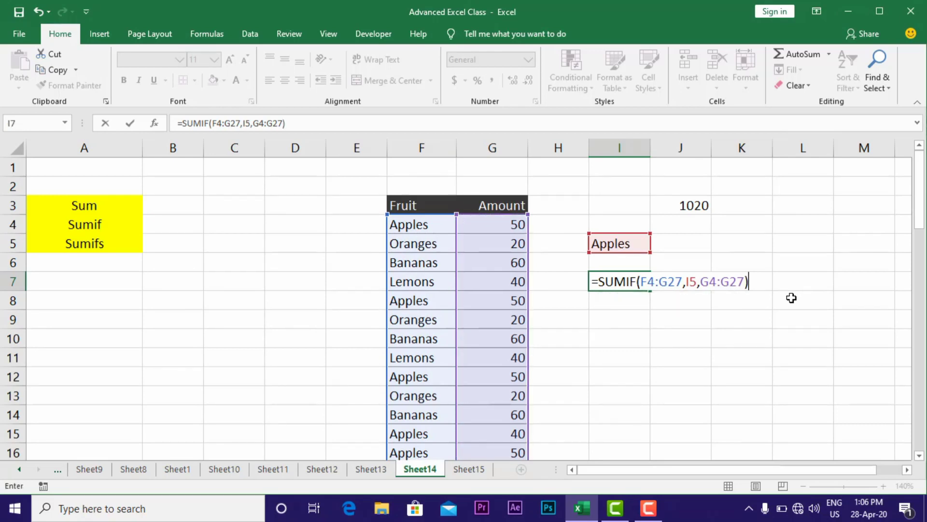
{"action": "key", "text": "Return"}
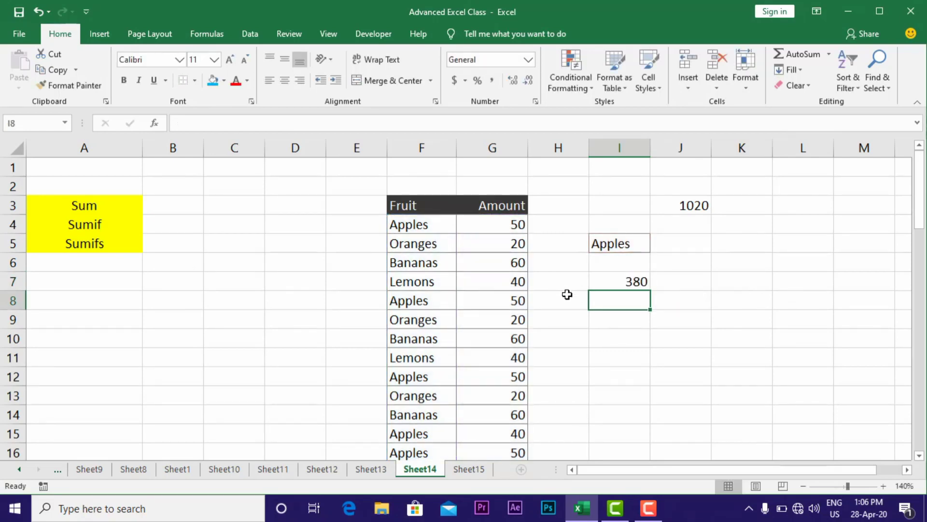
Compare the SUMIF result in I7 with the Apples amounts in column G and the criterion in I5.
{"action": "left_click", "coordinate": [628, 281]}
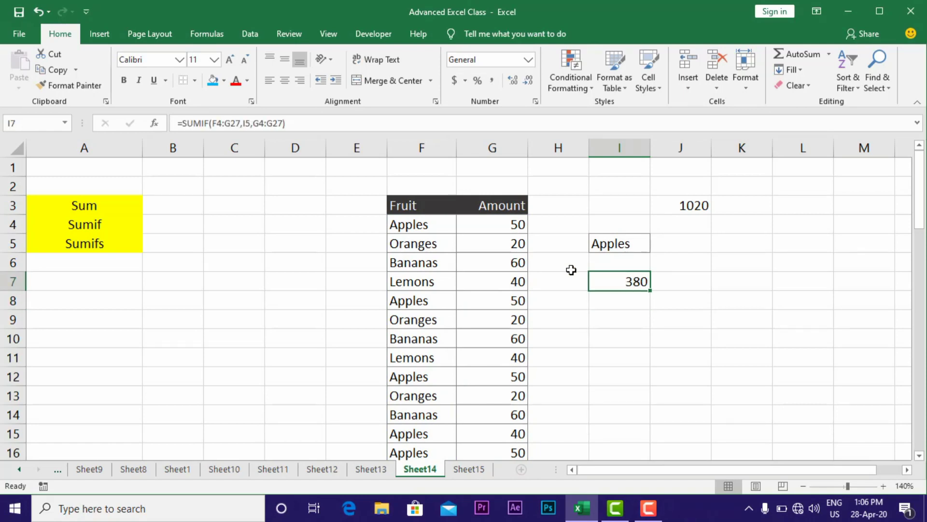
{"action": "left_click", "coordinate": [505, 225]}
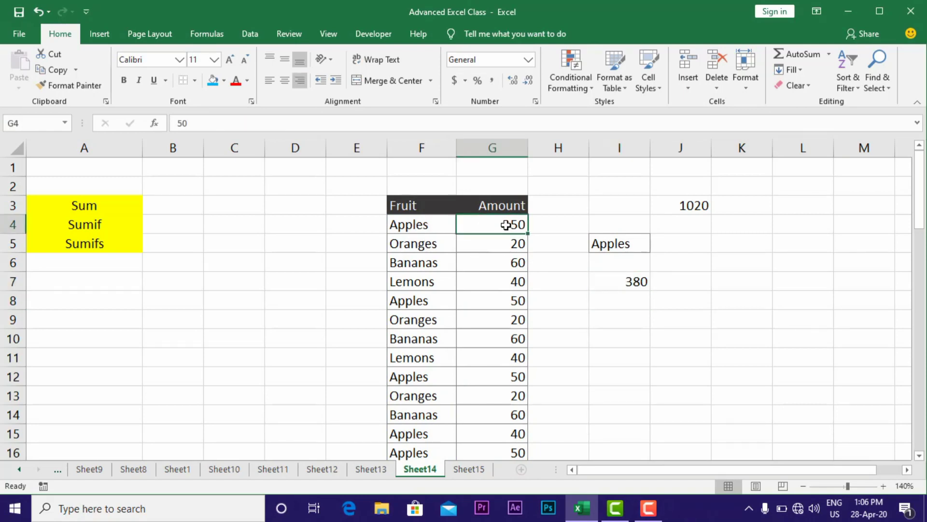
{"action": "left_click", "coordinate": [504, 300]}
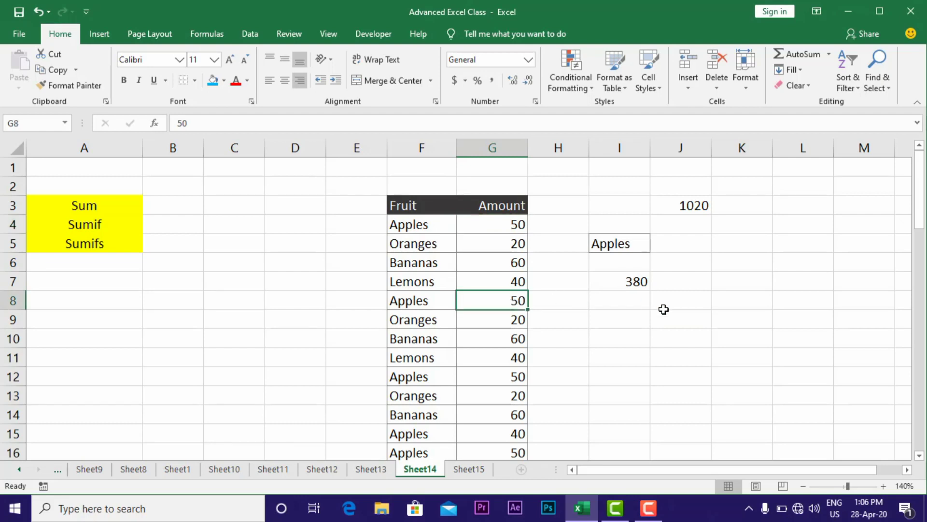
{"action": "left_click", "coordinate": [616, 283]}
{"action": "left_click", "coordinate": [613, 250]}
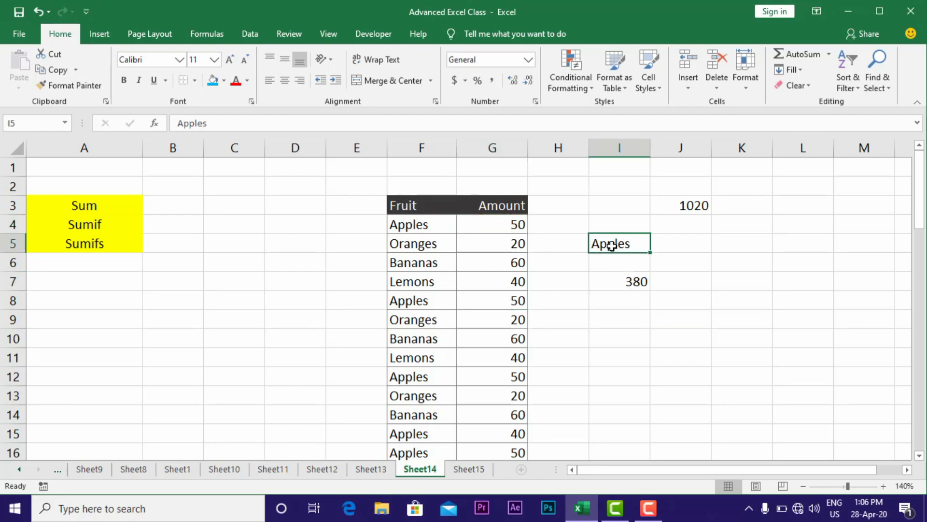
{"action": "left_click", "coordinate": [615, 286]}
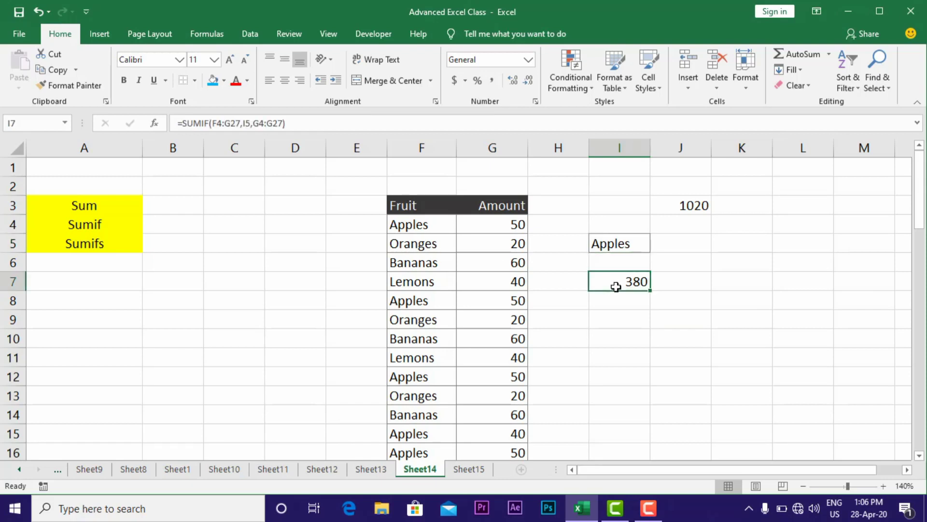
Change the SUMIF criterion in I5 to Oranges by copying it from F5, and check the result in I7.
{"action": "left_click", "coordinate": [424, 250]}
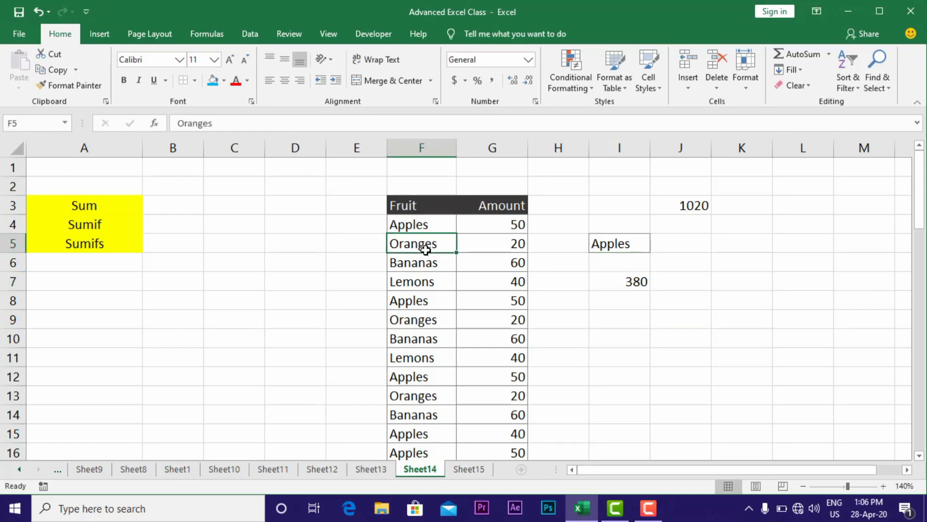
{"action": "key", "text": "ctrl+c"}
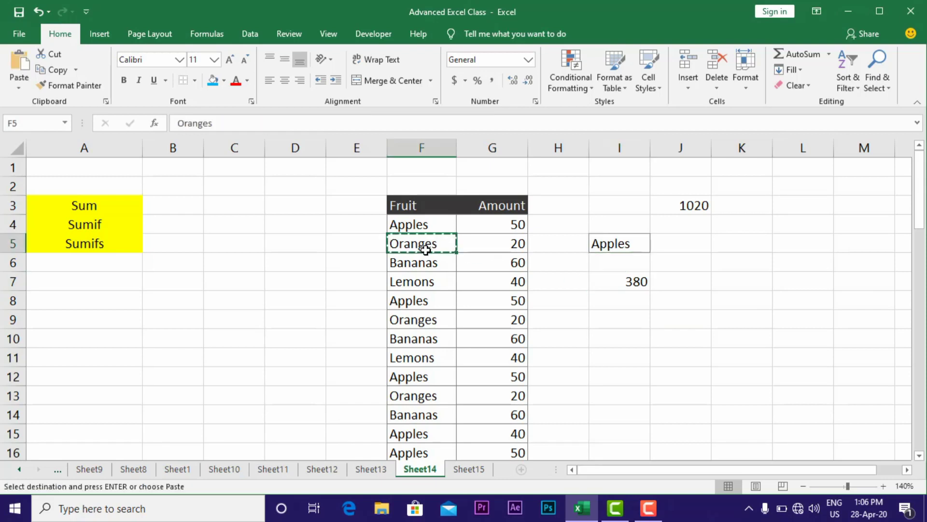
{"action": "left_click", "coordinate": [621, 245]}
{"action": "key", "text": "ctrl+v"}
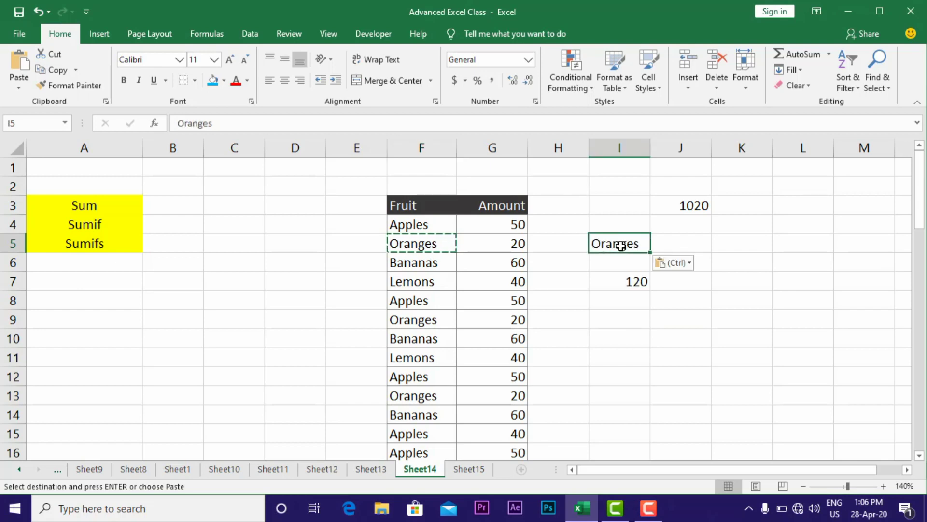
{"action": "left_click", "coordinate": [619, 287]}
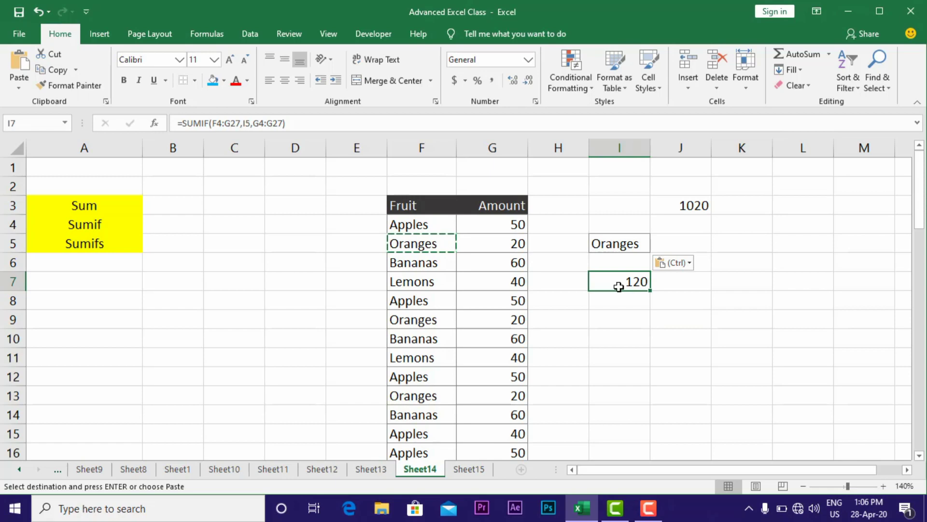
{"action": "key", "text": "Escape"}
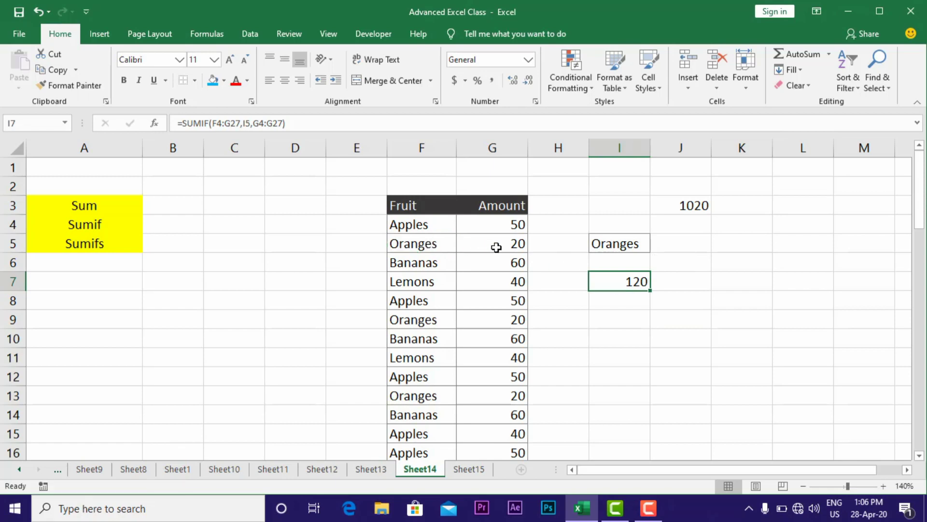
Start a manual addition formula in I9 summing the Oranges amounts in G5, G9 and G13.
{"action": "left_click", "coordinate": [600, 321]}
{"action": "type", "text": "="}
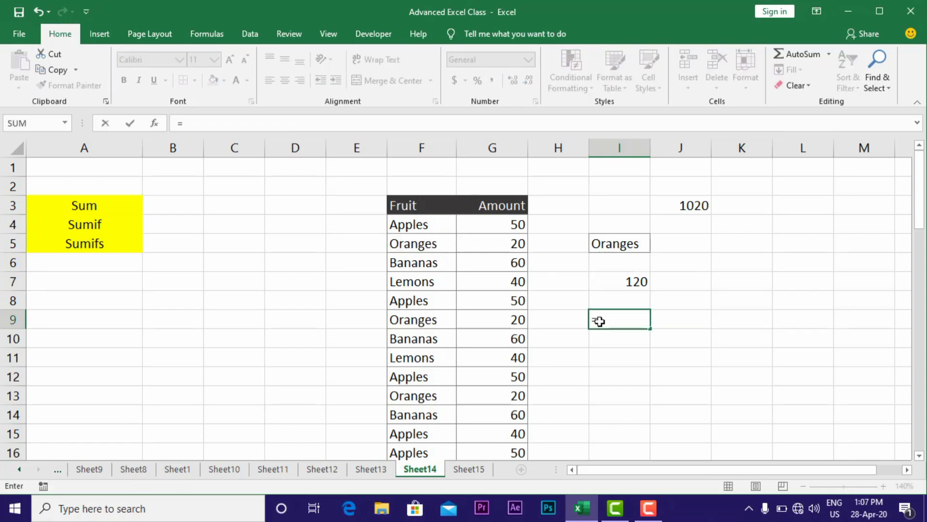
{"action": "left_click", "coordinate": [506, 247]}
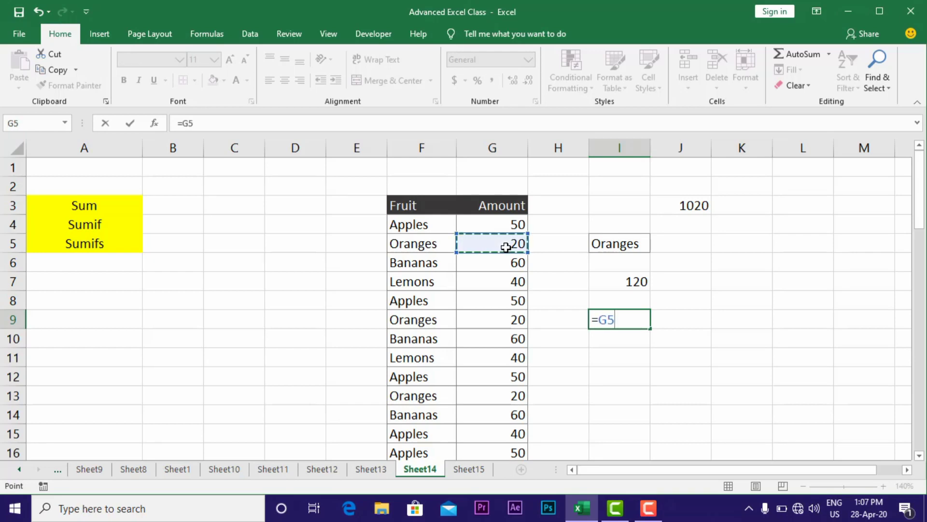
{"action": "type", "text": "+"}
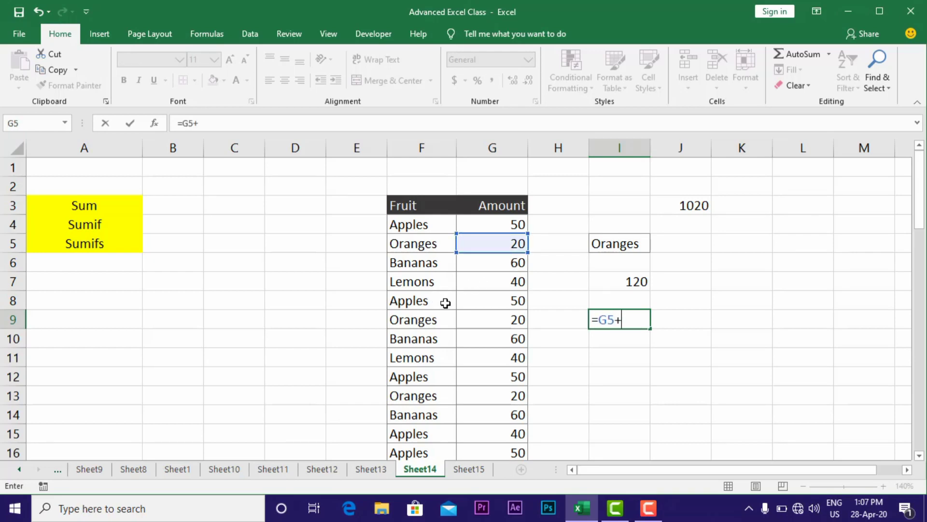
{"action": "left_click", "coordinate": [493, 323]}
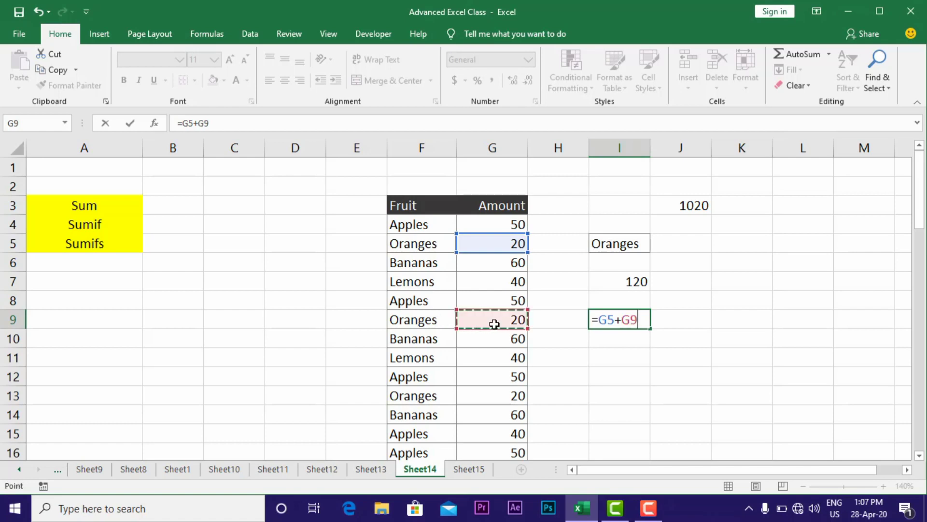
{"action": "type", "text": "+"}
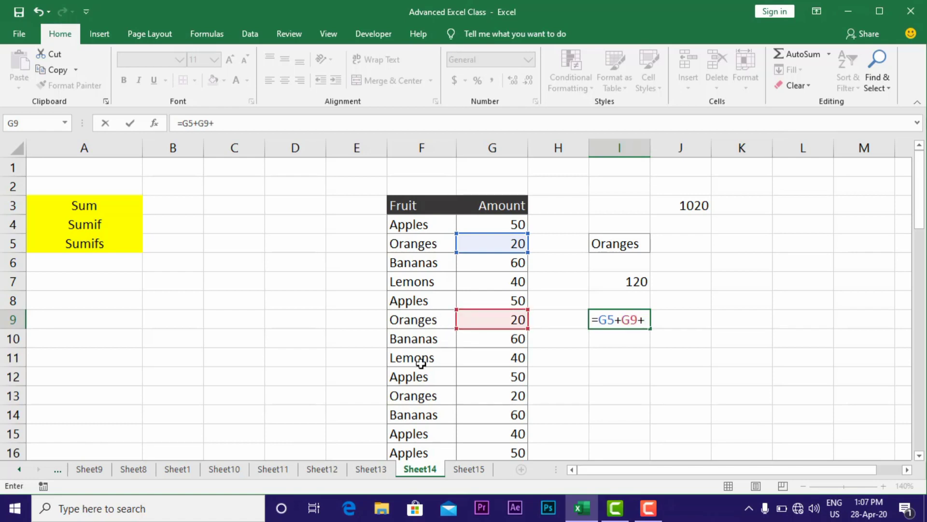
{"action": "left_click", "coordinate": [495, 401]}
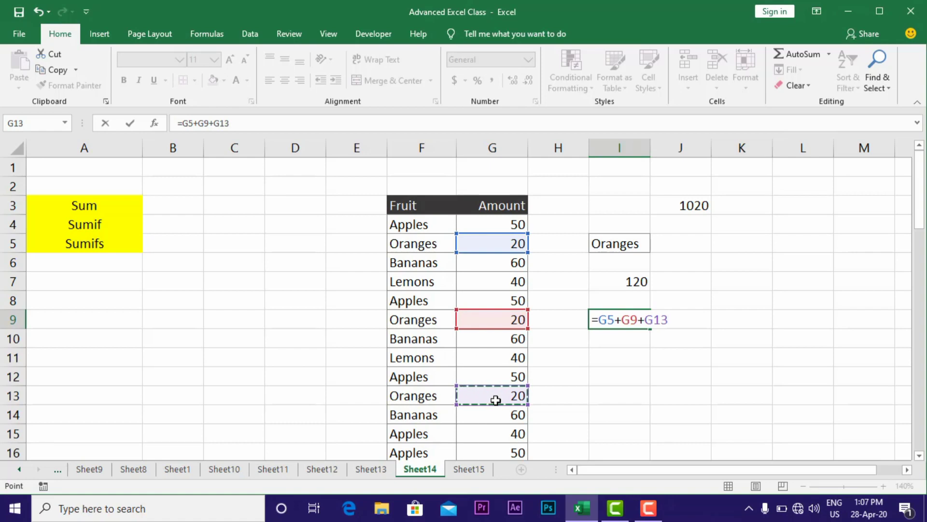
Extend the addition formula in I9 with the remaining Oranges amounts in G17, G21 and G25.
{"action": "type", "text": "+"}
{"action": "scroll", "coordinate": [484, 395], "scroll_direction": "down", "scroll_amount": 1}
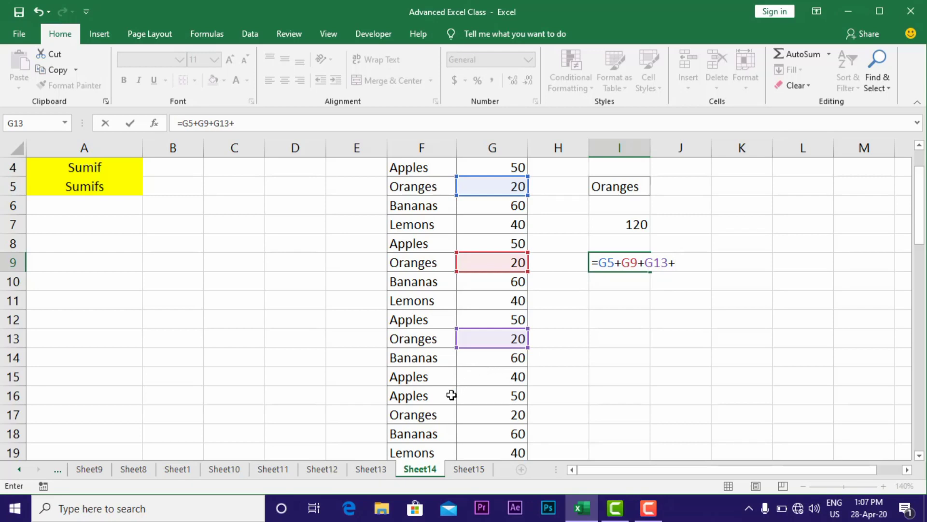
{"action": "left_click", "coordinate": [507, 419]}
{"action": "type", "text": "+"}
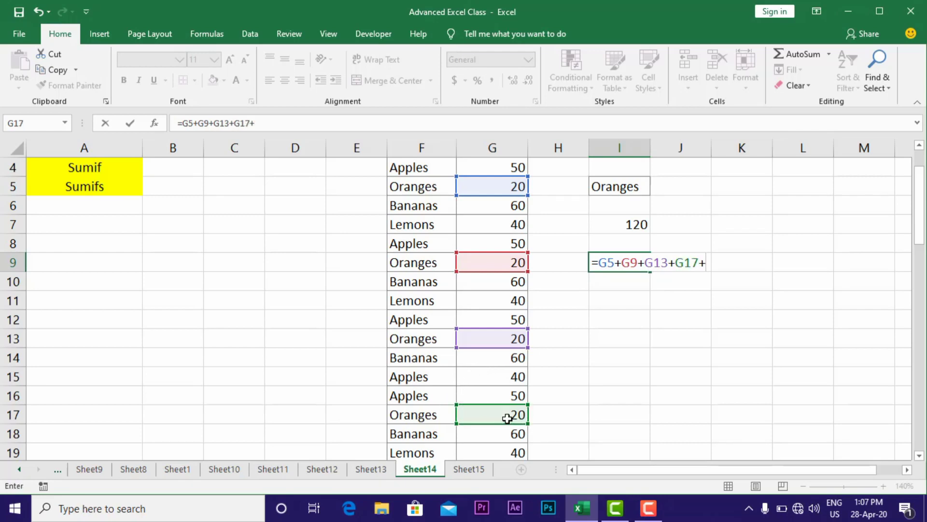
{"action": "scroll", "coordinate": [502, 419], "scroll_direction": "down", "scroll_amount": 1}
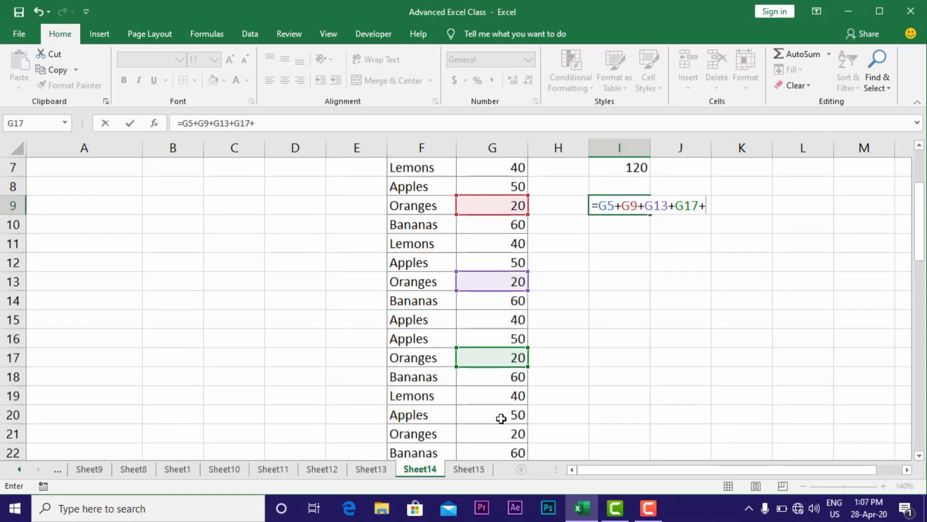
{"action": "scroll", "coordinate": [501, 419], "scroll_direction": "down", "scroll_amount": 1}
{"action": "left_click", "coordinate": [503, 379]}
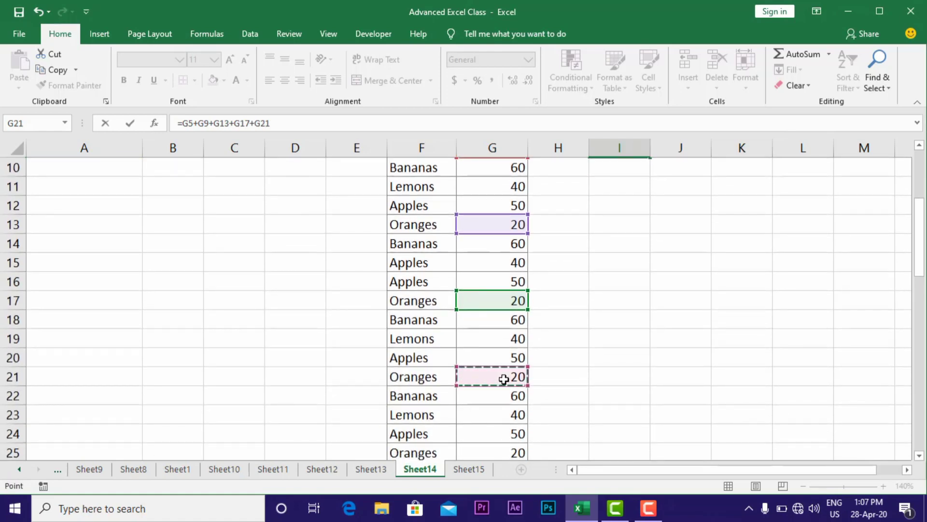
{"action": "type", "text": "+"}
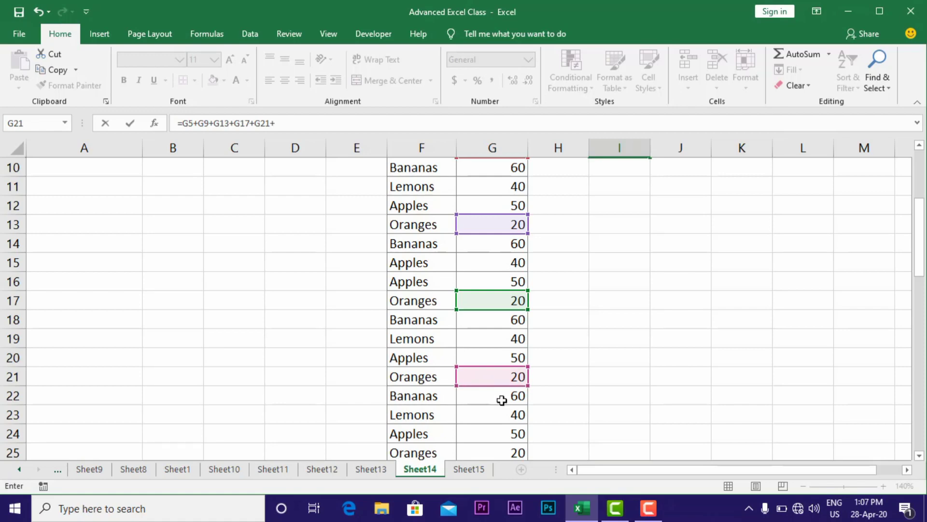
{"action": "scroll", "coordinate": [502, 407], "scroll_direction": "down", "scroll_amount": 1}
{"action": "left_click", "coordinate": [498, 397]}
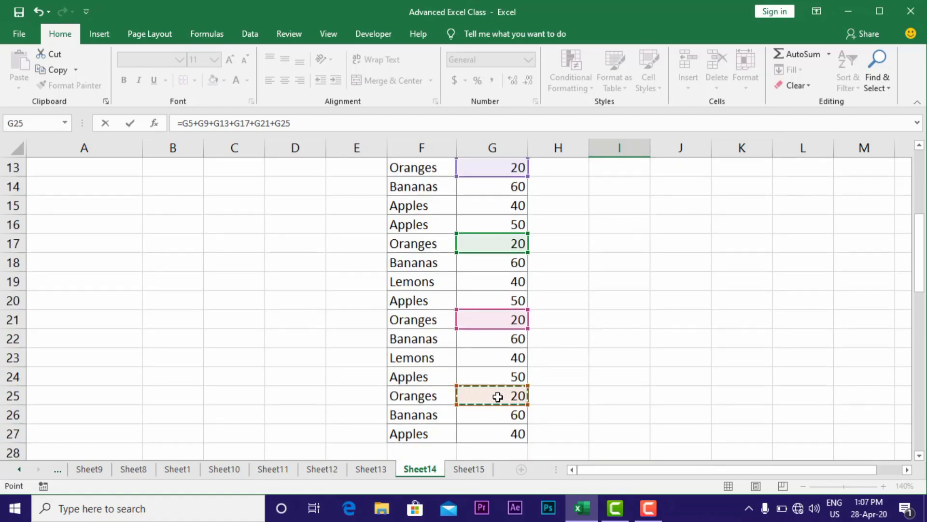
Check the Oranges rows of the fruit table against the cells referenced in the I9 addition formula.
{"action": "scroll", "coordinate": [497, 394], "scroll_direction": "up", "scroll_amount": 4}
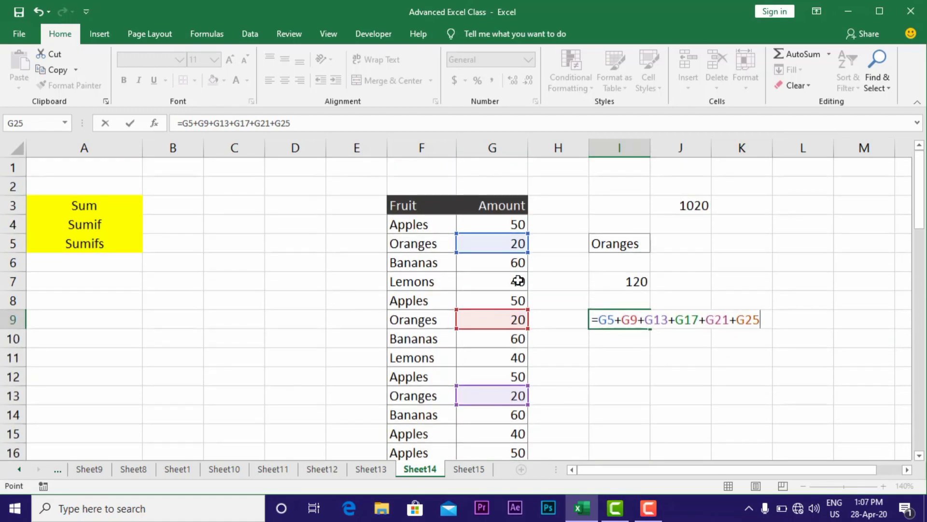
{"action": "scroll", "coordinate": [513, 304], "scroll_direction": "down", "scroll_amount": 4}
{"action": "scroll", "coordinate": [513, 317], "scroll_direction": "up", "scroll_amount": 3}
{"action": "scroll", "coordinate": [514, 317], "scroll_direction": "up", "scroll_amount": 1}
{"action": "scroll", "coordinate": [408, 348], "scroll_direction": "down", "scroll_amount": 2}
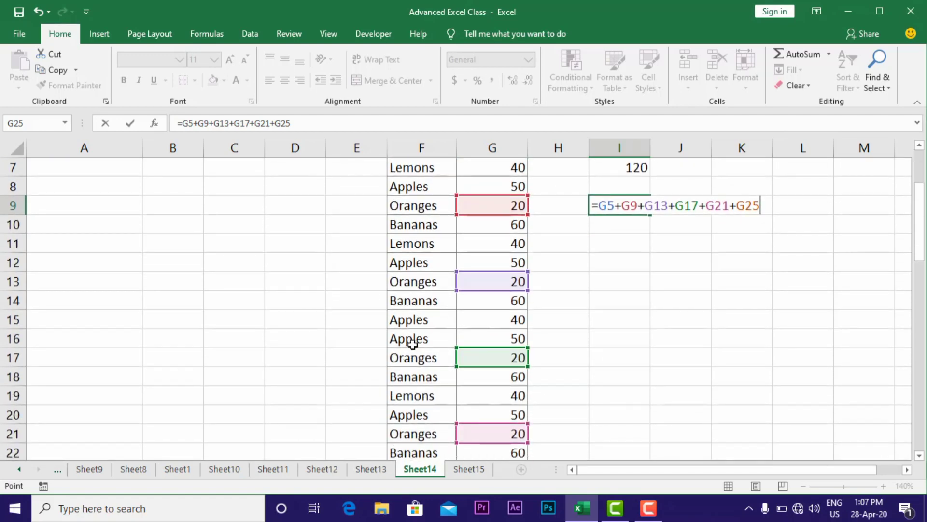
{"action": "scroll", "coordinate": [413, 384], "scroll_direction": "down", "scroll_amount": 2}
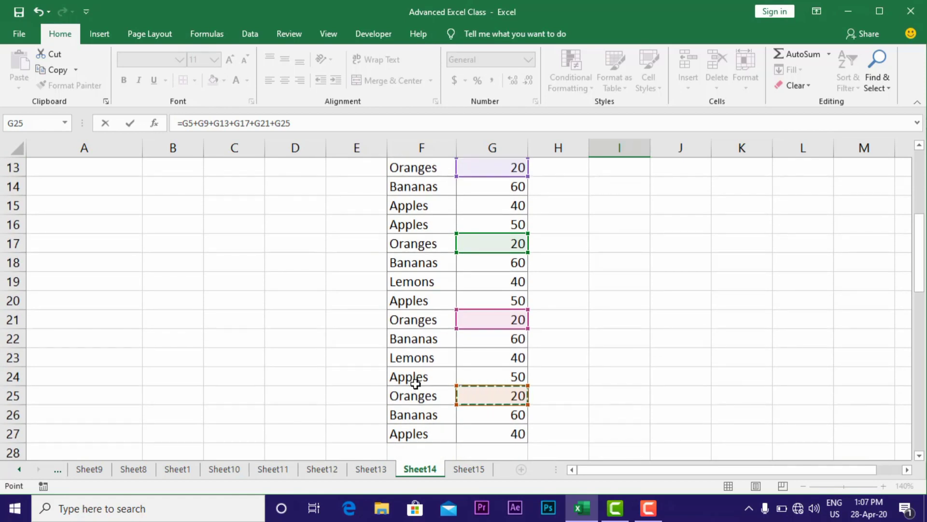
{"action": "scroll", "coordinate": [415, 384], "scroll_direction": "up", "scroll_amount": 3}
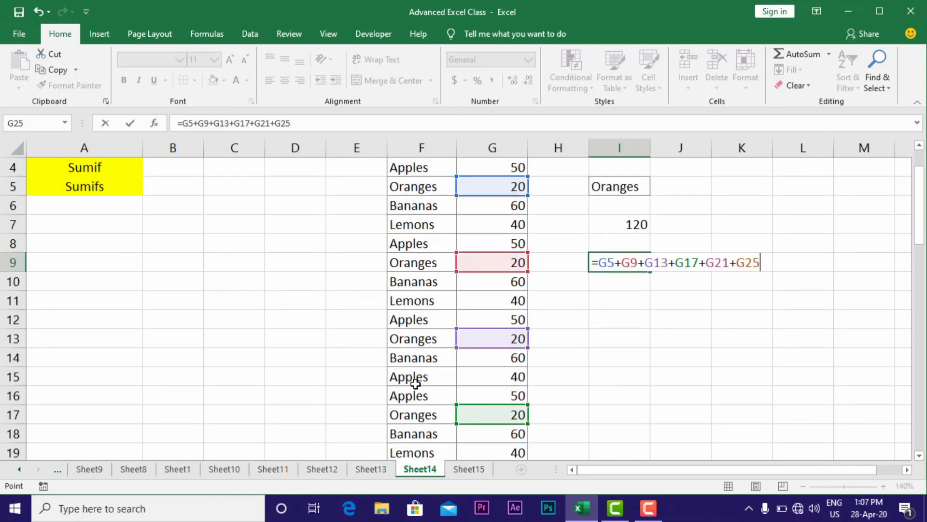
{"action": "scroll", "coordinate": [416, 383], "scroll_direction": "up", "scroll_amount": 1}
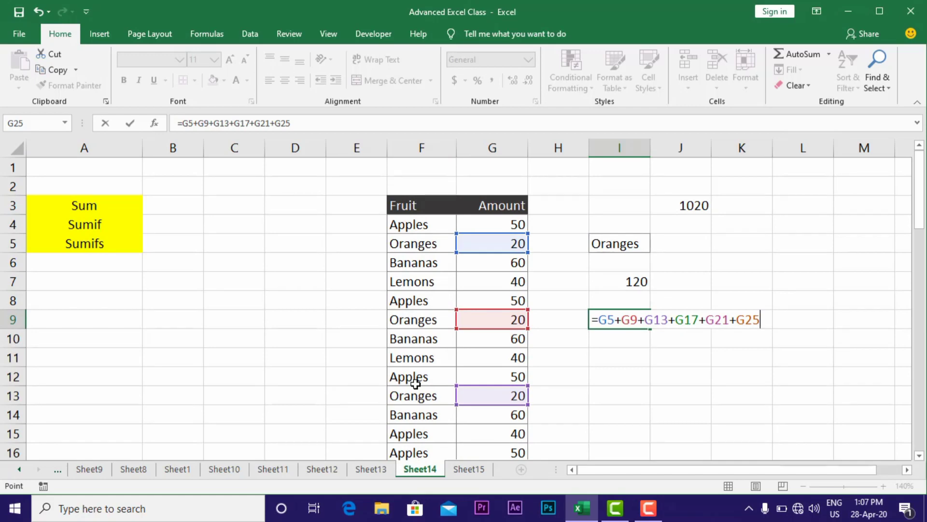
{"action": "scroll", "coordinate": [415, 383], "scroll_direction": "down", "scroll_amount": 4}
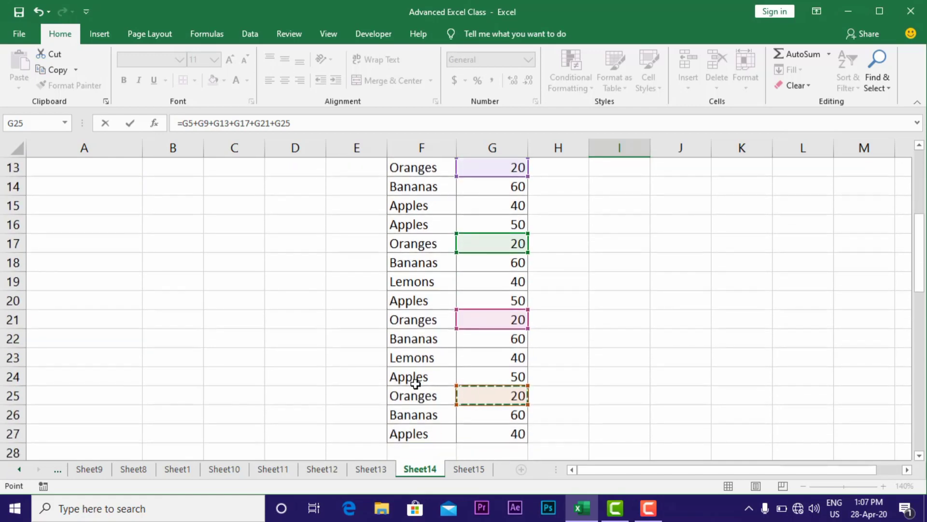
{"action": "scroll", "coordinate": [415, 384], "scroll_direction": "up", "scroll_amount": 1}
{"action": "scroll", "coordinate": [415, 383], "scroll_direction": "up", "scroll_amount": 1}
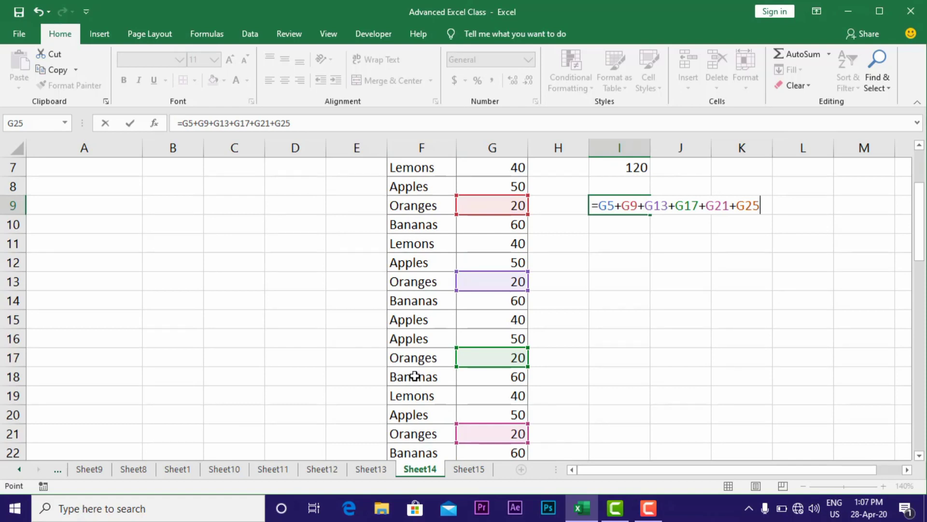
{"action": "scroll", "coordinate": [415, 376], "scroll_direction": "up", "scroll_amount": 1}
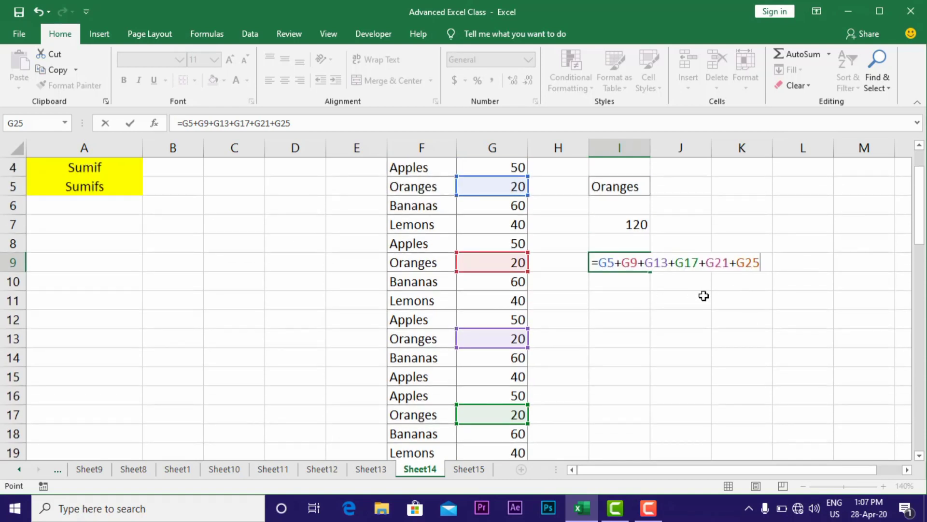
{"action": "scroll", "coordinate": [706, 295], "scroll_direction": "up", "scroll_amount": 1}
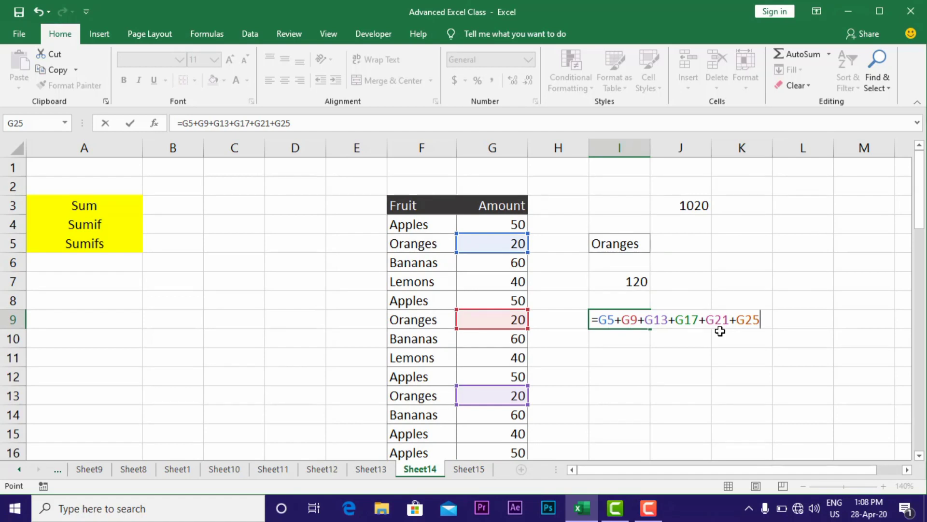
Enter the addition formula in I9, accept the proposed typo correction, and compare its result with I7.
{"action": "type", "text": ")"}
{"action": "key", "text": "Return"}
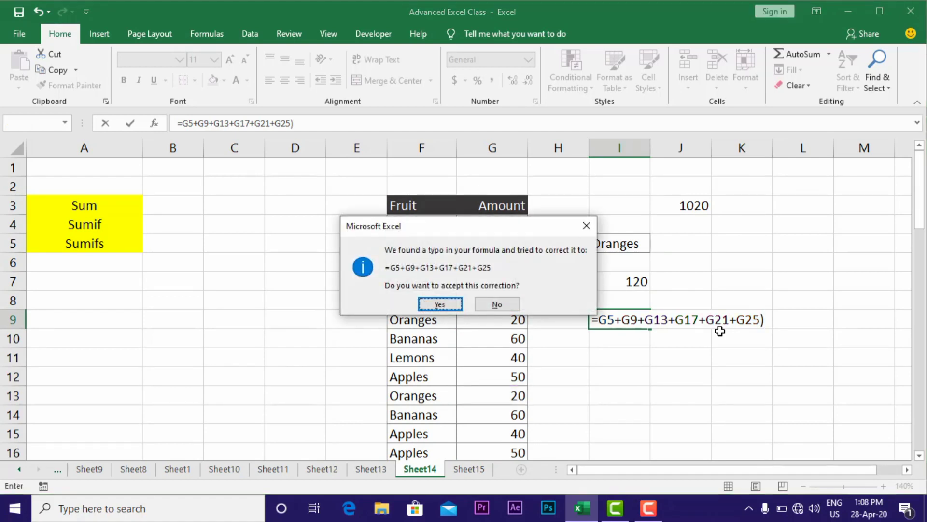
{"action": "key", "text": "Return"}
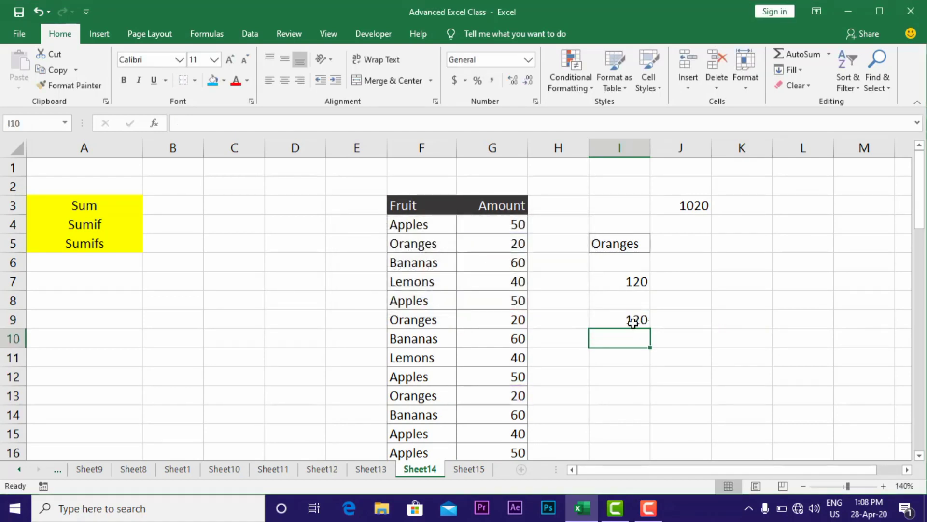
{"action": "left_click", "coordinate": [631, 322]}
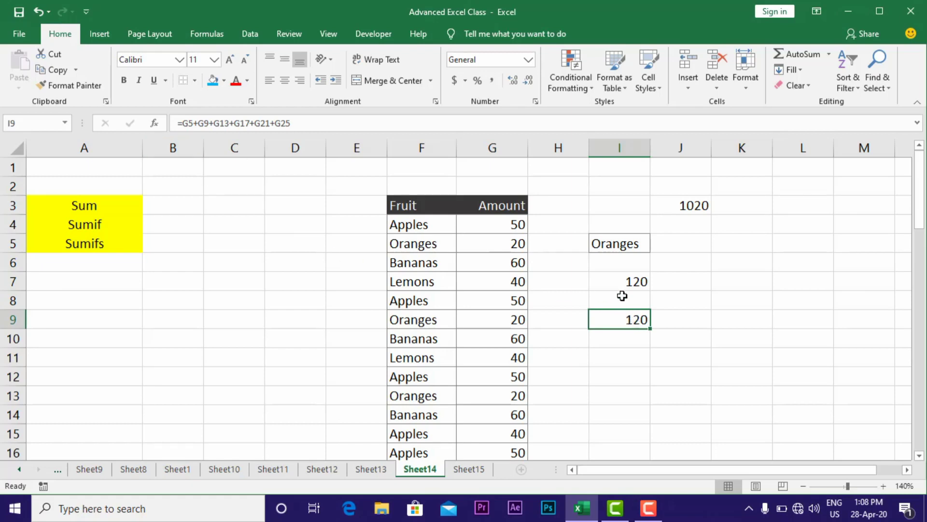
Change the SUMIF criterion in I5 to Lemons by copying it from F7, and fill the cell with blue.
{"action": "left_click", "coordinate": [614, 247]}
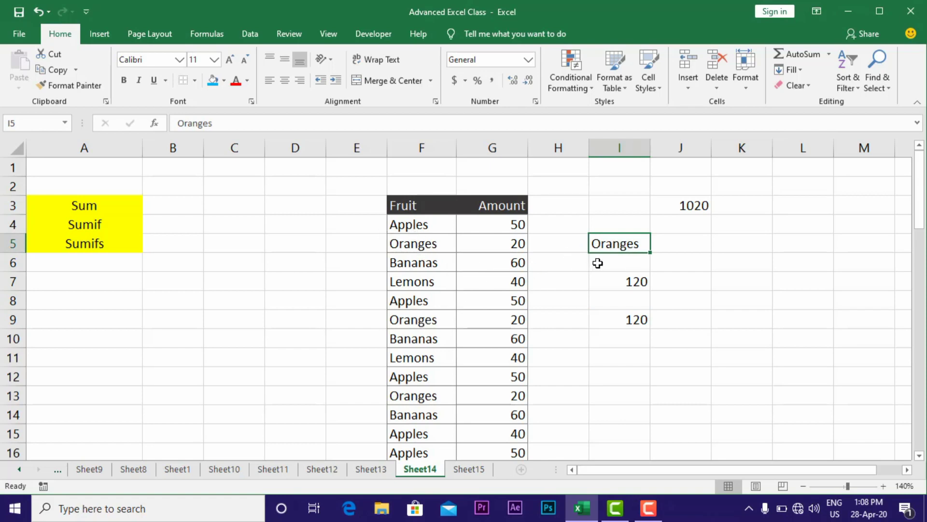
{"action": "left_click", "coordinate": [417, 288]}
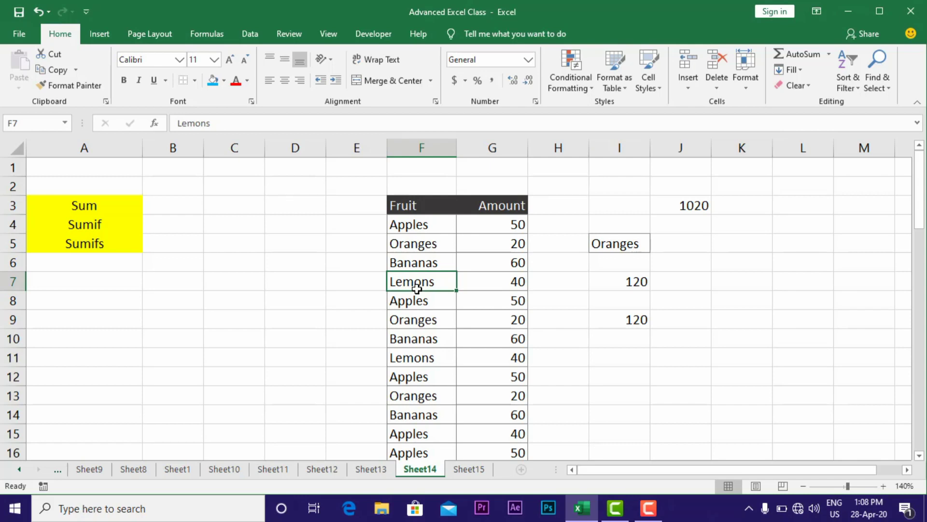
{"action": "key", "text": "ctrl+c"}
{"action": "left_click", "coordinate": [608, 248]}
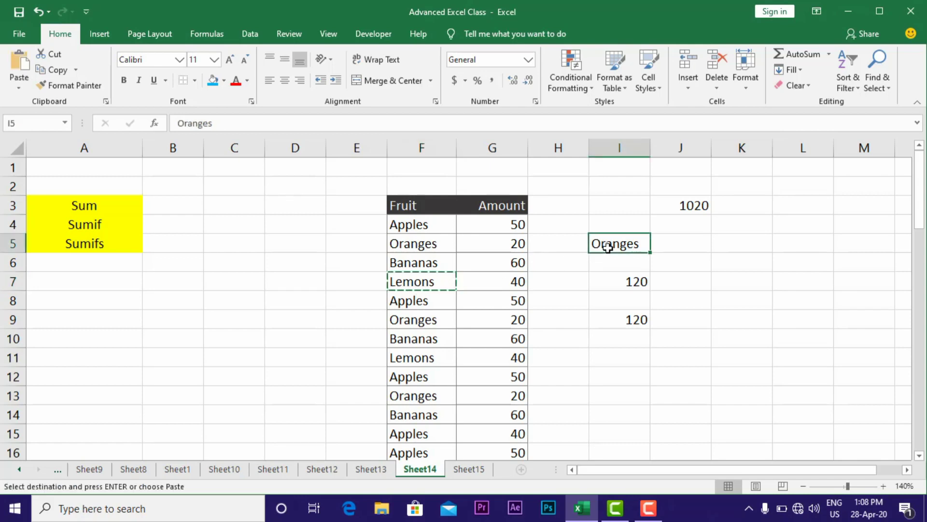
{"action": "key", "text": "ctrl+v"}
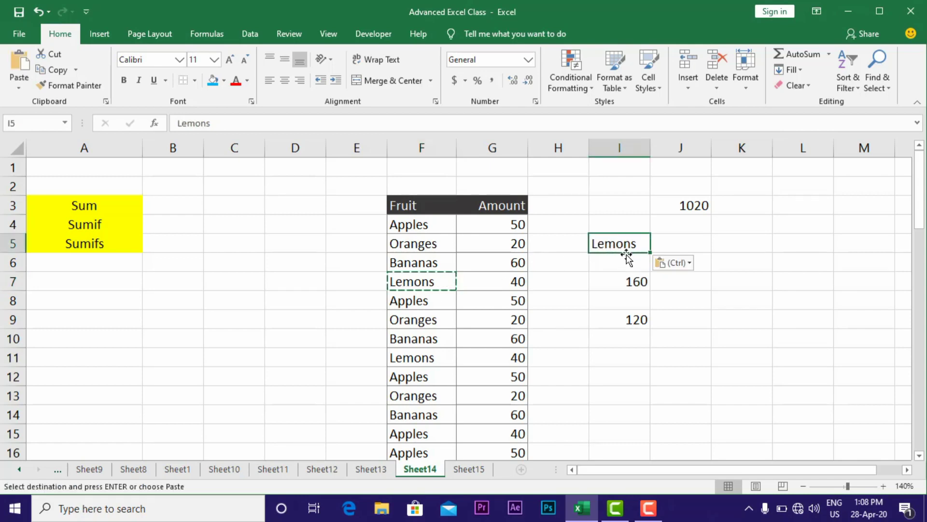
{"action": "left_click", "coordinate": [213, 80]}
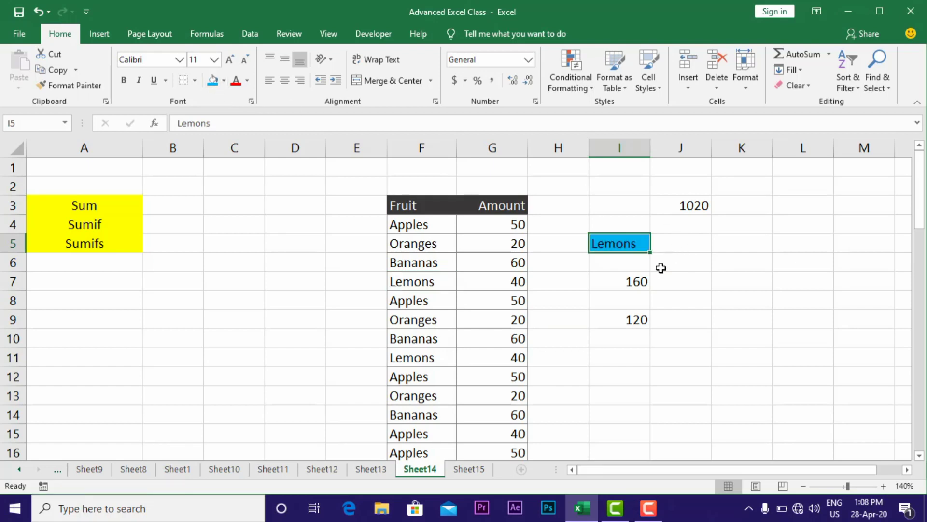
Review the ranges and criterion of the SUMIF formula in I7 and leave it as it is.
{"action": "left_click", "coordinate": [635, 282]}
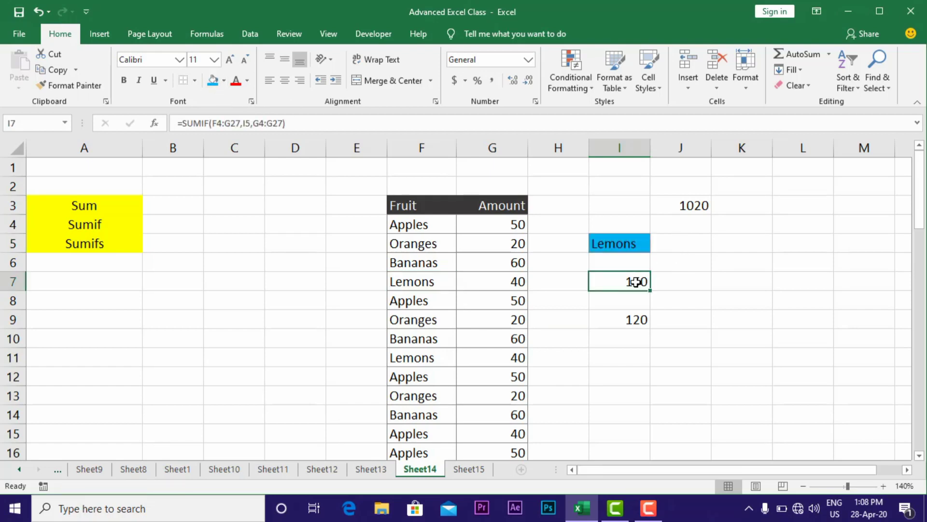
{"action": "double_click", "coordinate": [636, 281]}
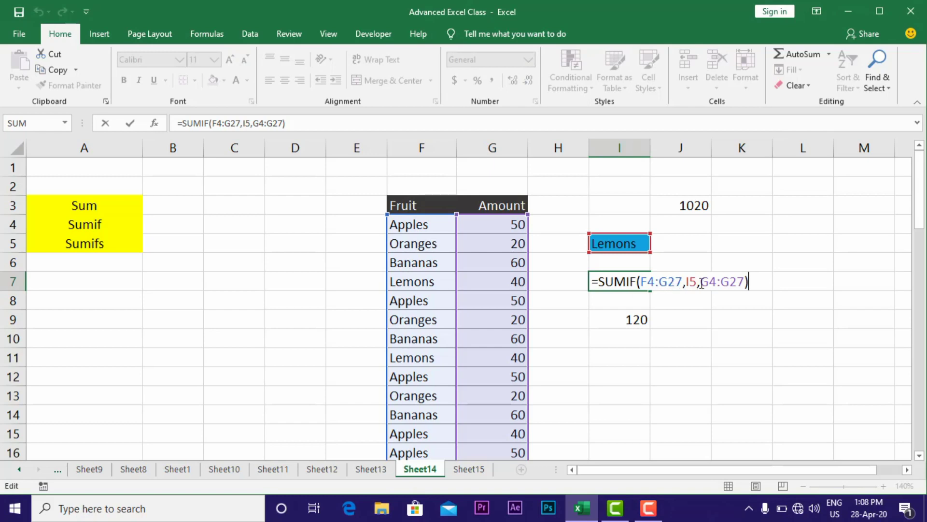
{"action": "key", "text": "Return"}
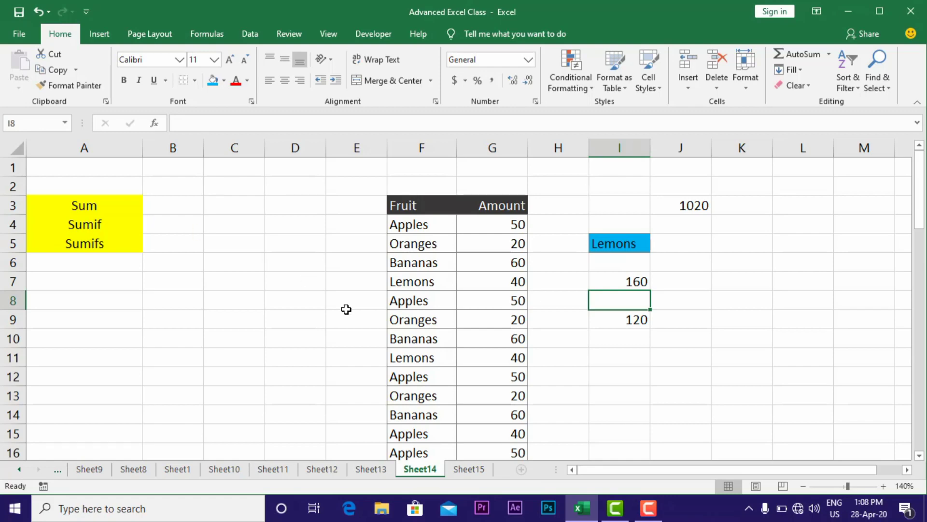
In the lower table starting at row 32, copy the first Sales Man name from G33 into C33.
{"action": "scroll", "coordinate": [542, 321], "scroll_direction": "down", "scroll_amount": 3}
{"action": "scroll", "coordinate": [542, 320], "scroll_direction": "down", "scroll_amount": 6}
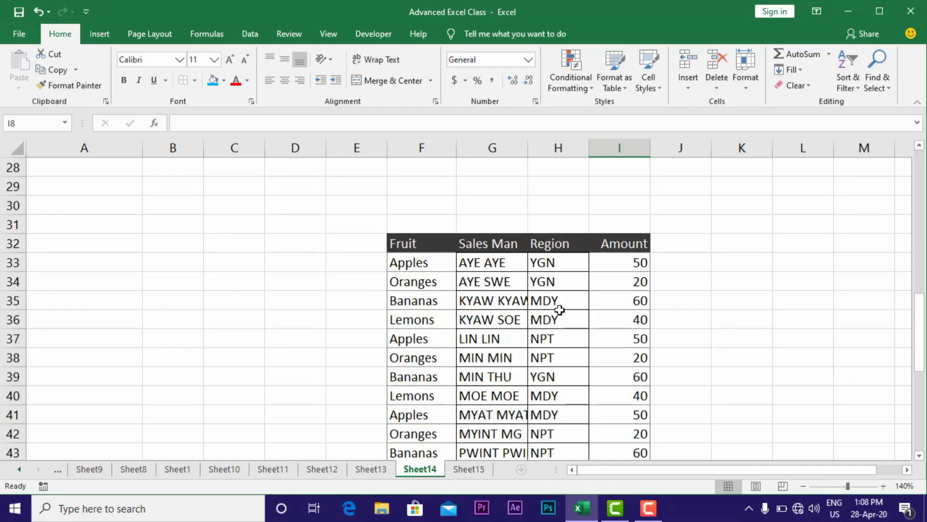
{"action": "scroll", "coordinate": [451, 279], "scroll_direction": "down", "scroll_amount": 1}
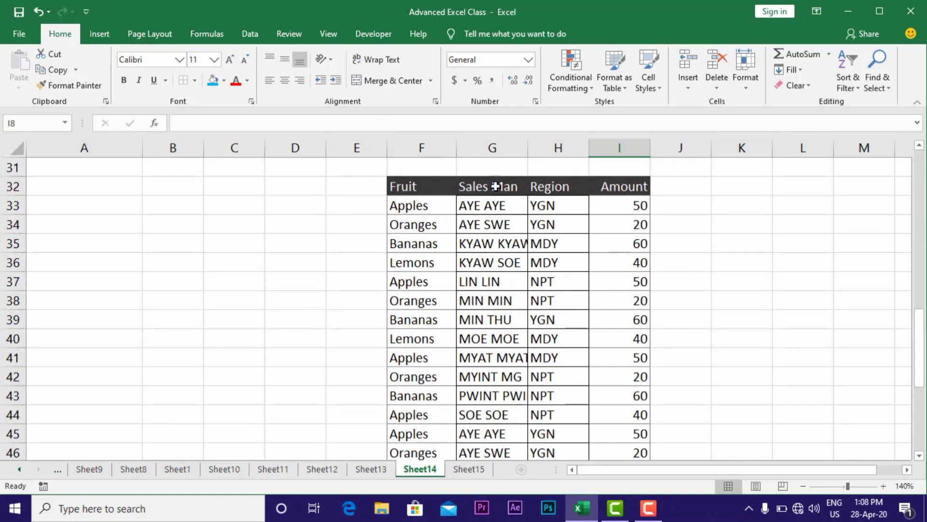
{"action": "left_click", "coordinate": [476, 207]}
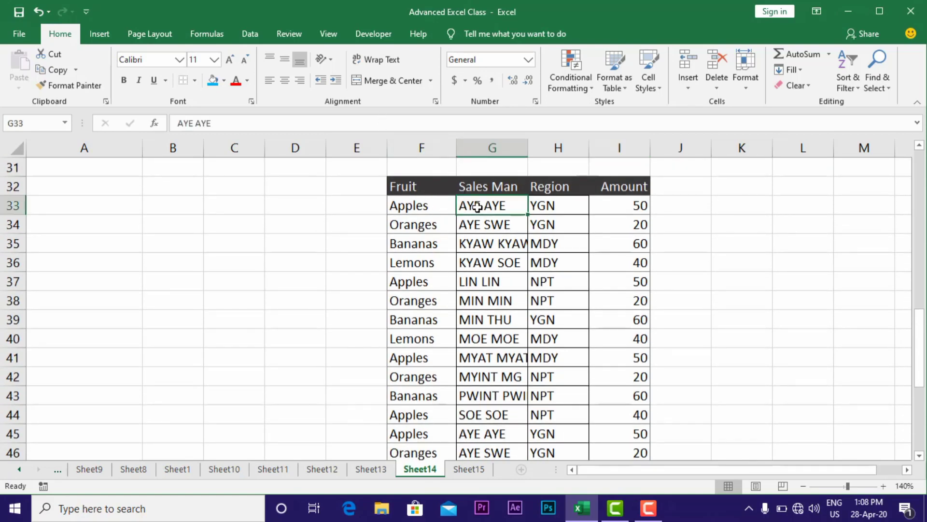
{"action": "key", "text": "ctrl+c"}
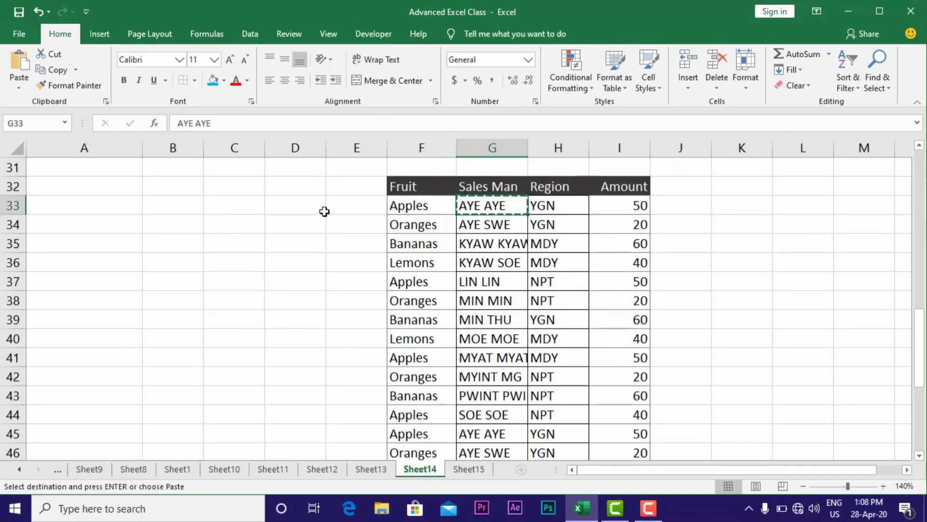
{"action": "left_click", "coordinate": [235, 210]}
{"action": "key", "text": "ctrl+v"}
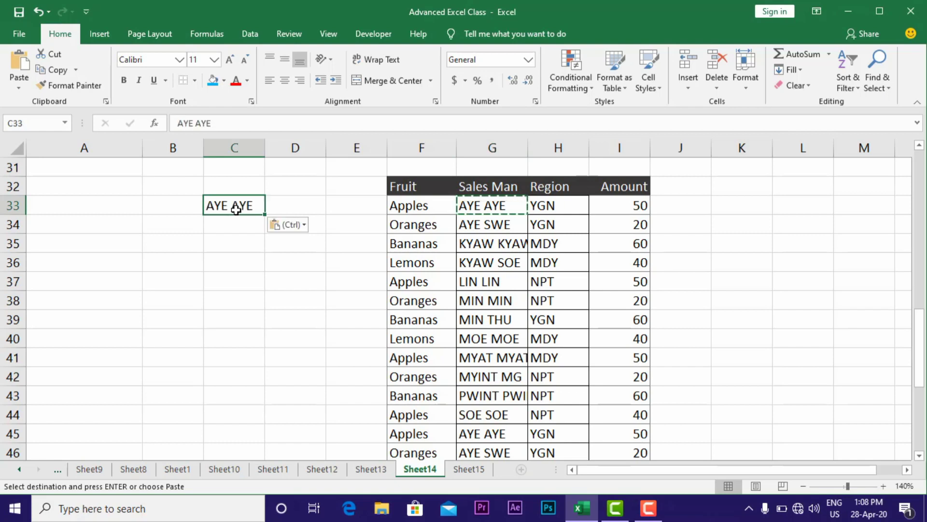
Copy the fruit name Apples from F33 into C34 below the salesman's name, and select D33.
{"action": "left_click", "coordinate": [418, 203]}
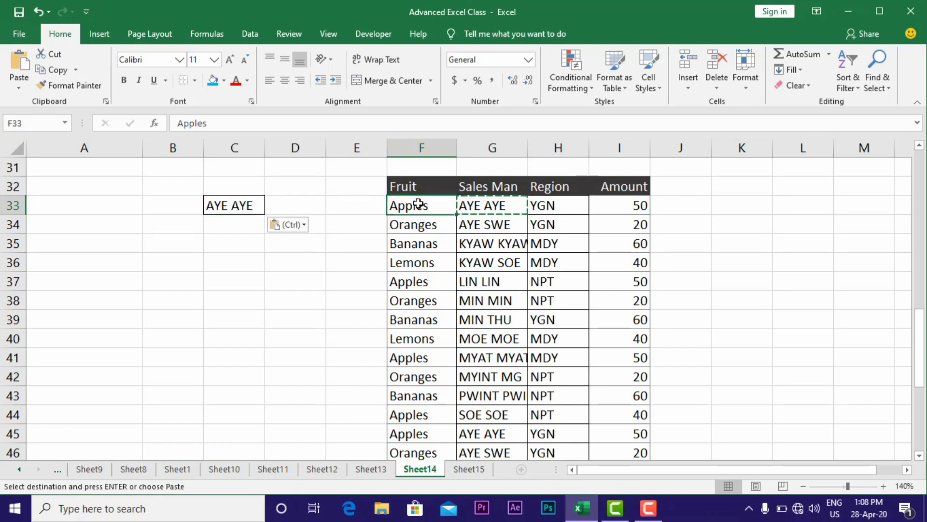
{"action": "key", "text": "ctrl+c"}
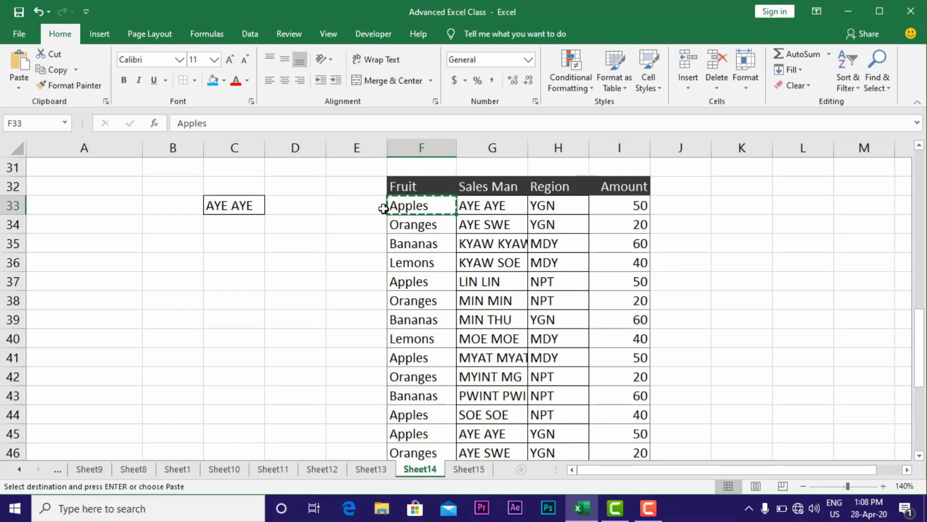
{"action": "left_click", "coordinate": [249, 228]}
{"action": "key", "text": "ctrl+v"}
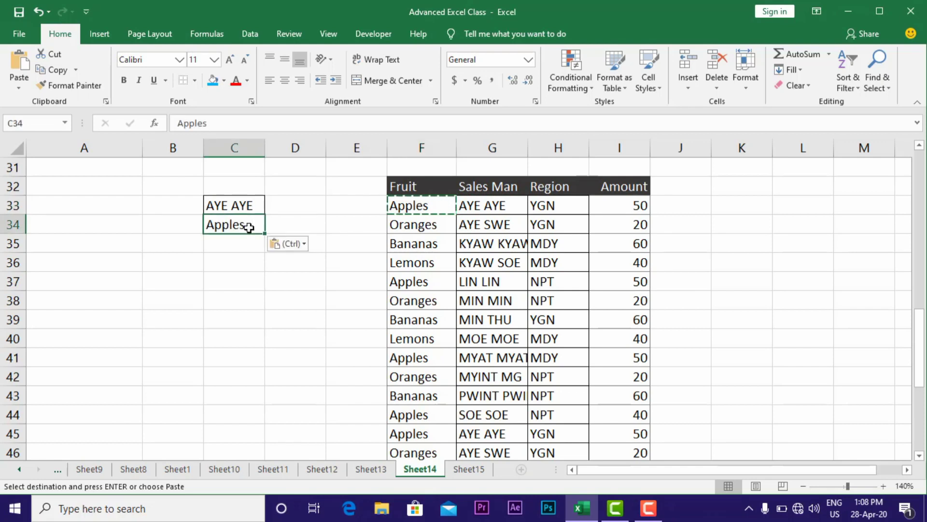
{"action": "left_click", "coordinate": [311, 212]}
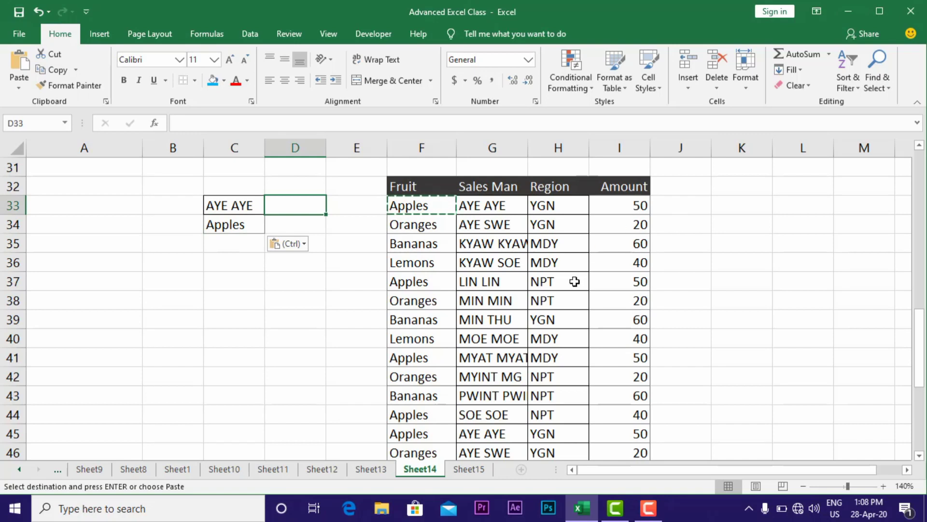
Start a SUMIFS formula in B37 using its function arguments form, and set the sum range to the amounts in I33:I56.
{"action": "key", "text": "Escape"}
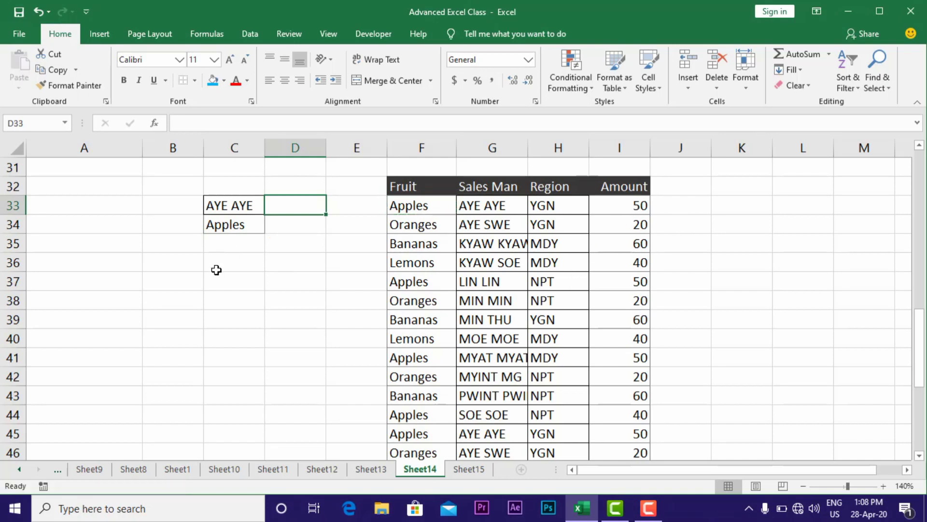
{"action": "left_click", "coordinate": [160, 283]}
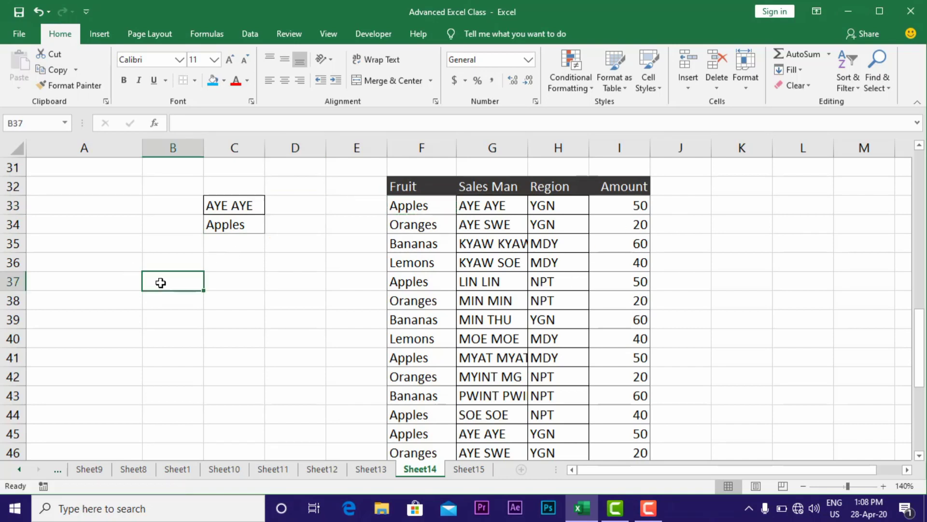
{"action": "type", "text": "="}
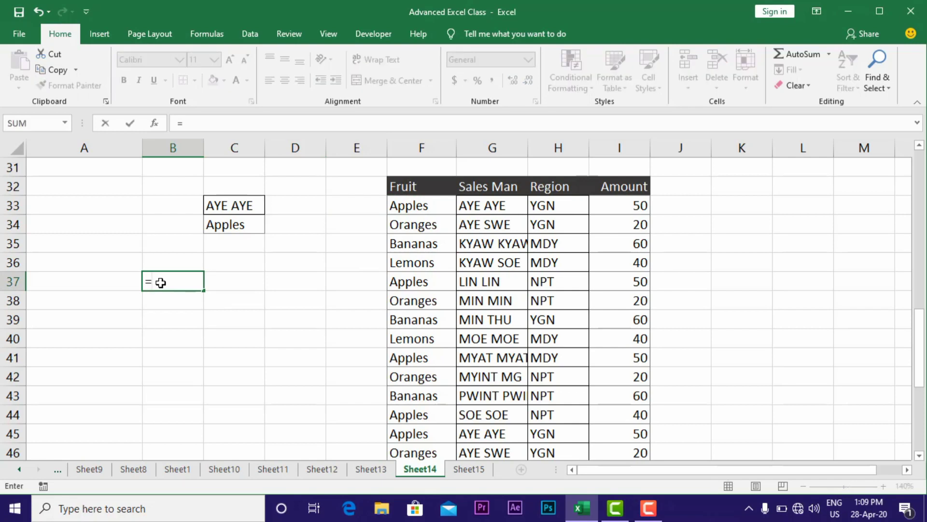
{"action": "type", "text": "SYN"}
{"action": "key", "text": "BackSpace"}
{"action": "key", "text": "BackSpace"}
{"action": "type", "text": "U"}
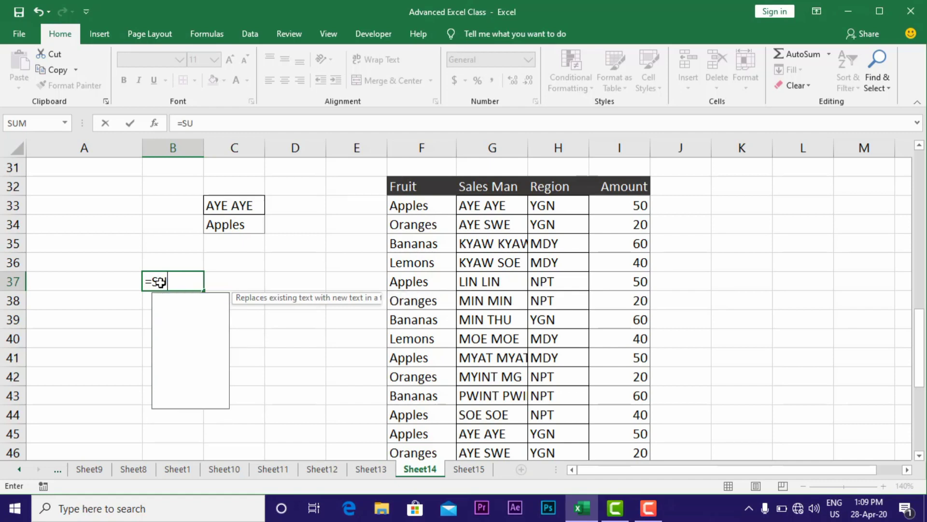
{"action": "type", "text": "MIFS"}
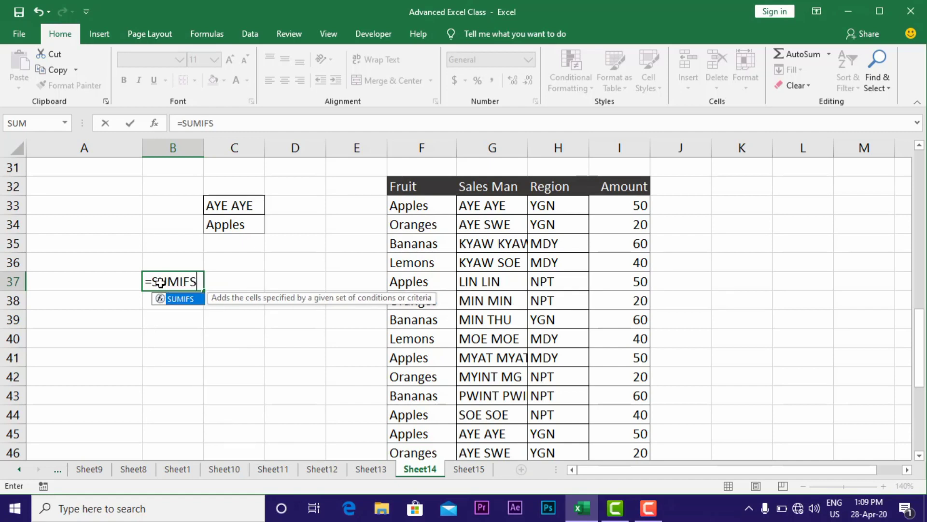
{"action": "type", "text": "("}
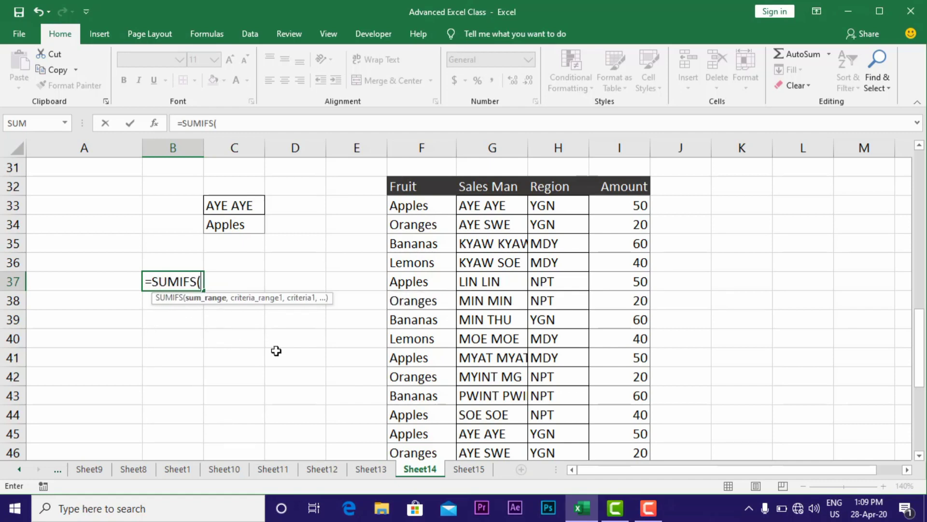
{"action": "key", "text": "ctrl+a"}
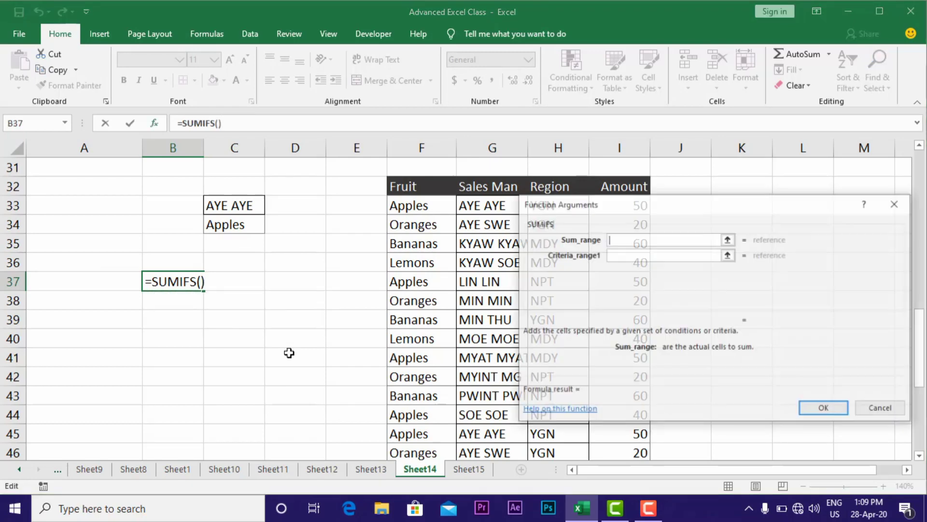
{"action": "left_click_drag", "start_coordinate": [633, 206], "coordinate": [390, 280]}
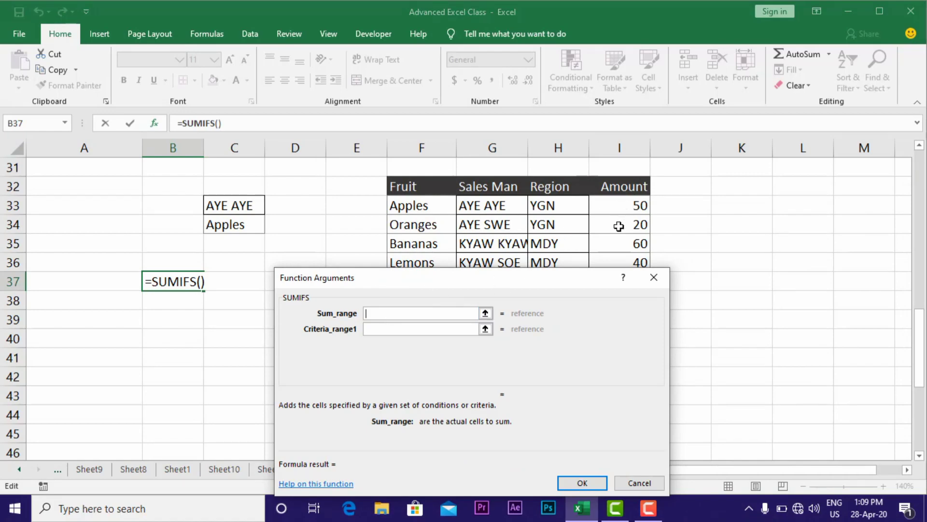
{"action": "left_click_drag", "start_coordinate": [614, 201], "coordinate": [615, 396]}
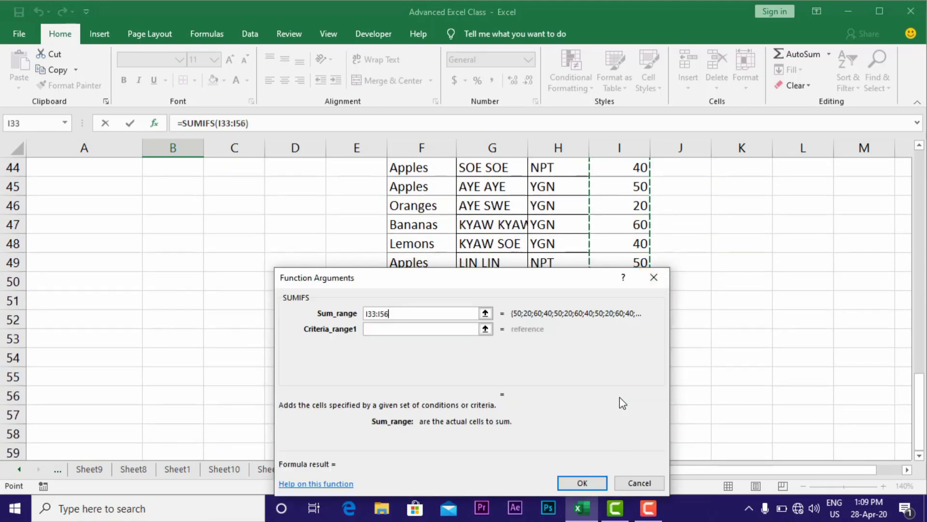
Set the first SUMIFS criteria range to the Sales Man column G33:G56 and its criterion to C33.
{"action": "left_click", "coordinate": [381, 332]}
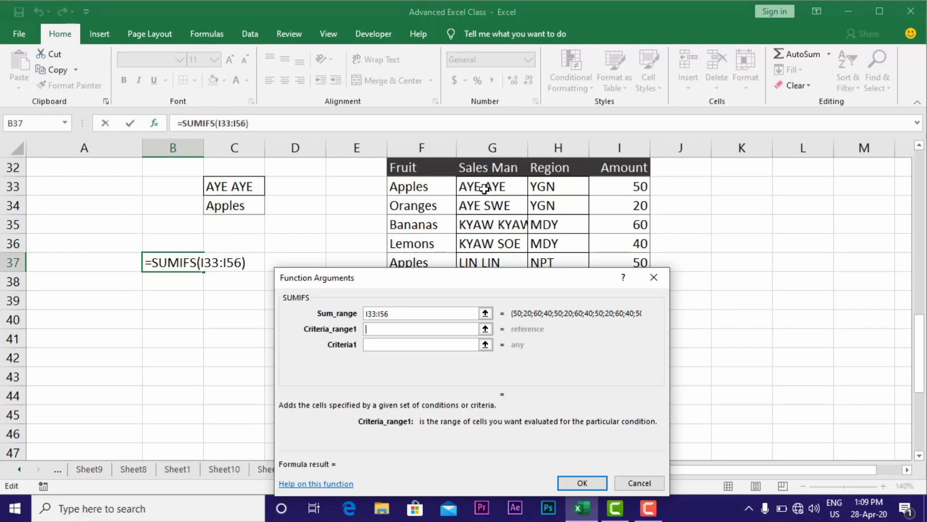
{"action": "left_click_drag", "start_coordinate": [478, 187], "coordinate": [489, 394]}
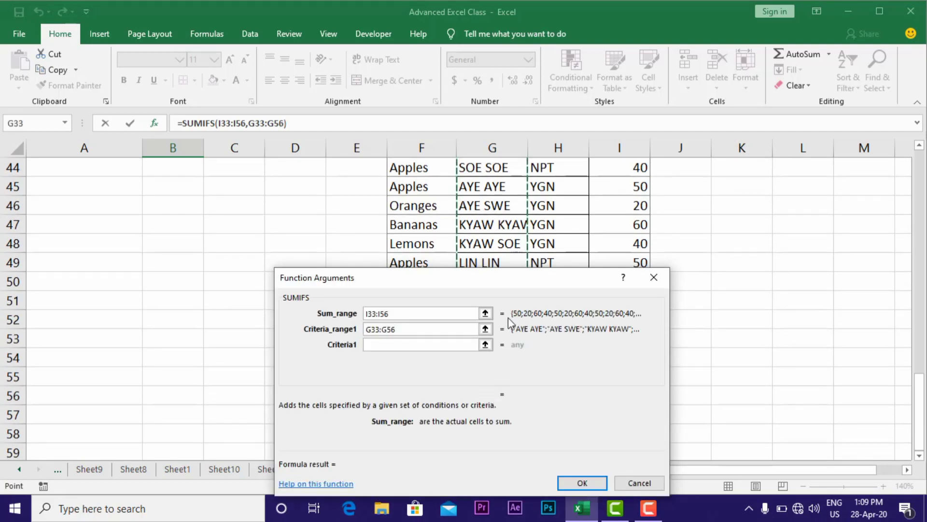
{"action": "scroll", "coordinate": [508, 317], "scroll_direction": "up", "scroll_amount": 5}
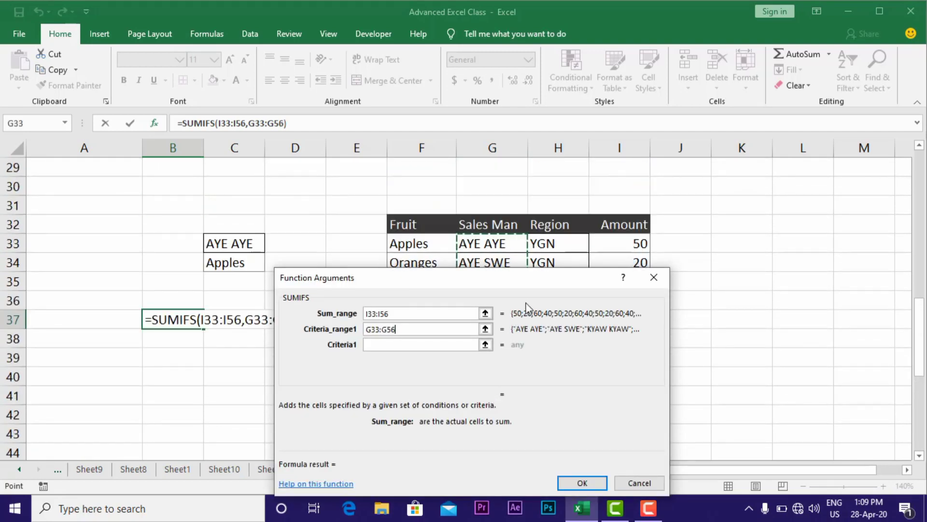
{"action": "left_click", "coordinate": [372, 348]}
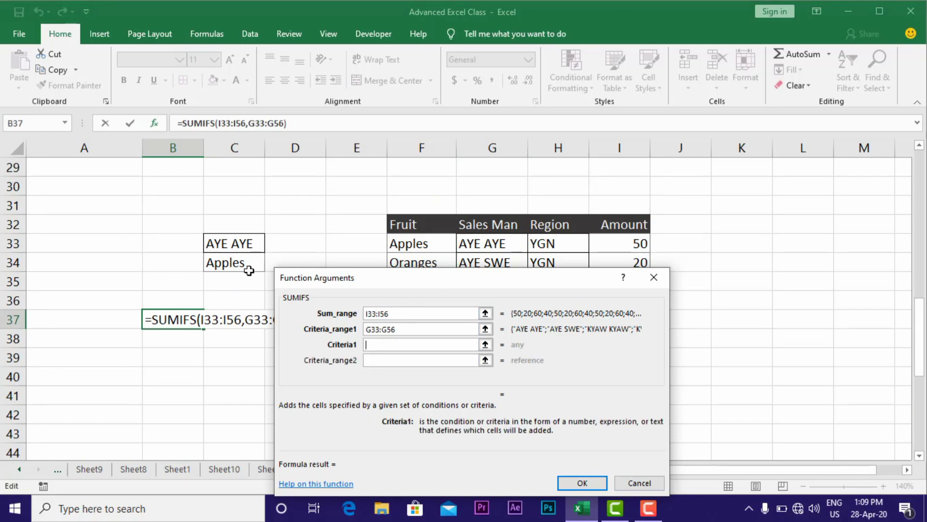
{"action": "left_click", "coordinate": [234, 243]}
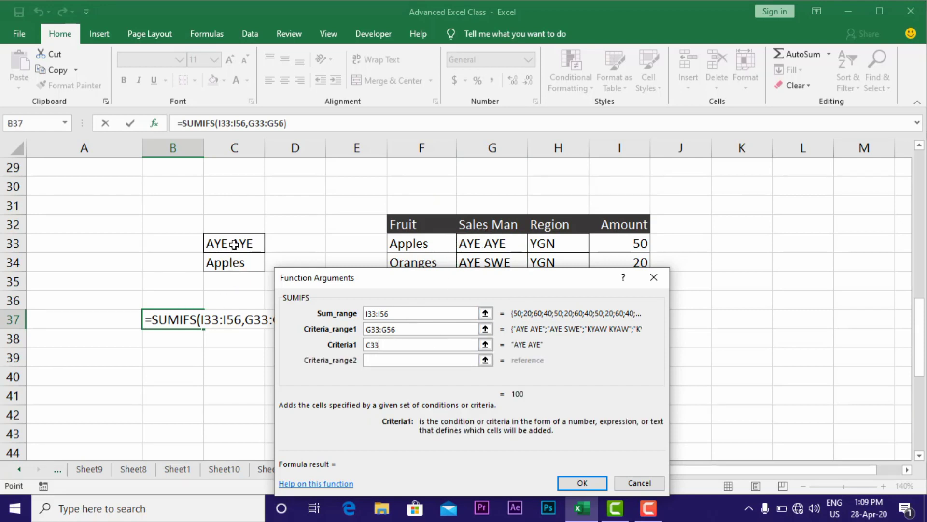
Set the second criteria range to the Fruit column F33:F56 with criterion C34, and complete the SUMIFS formula.
{"action": "left_click", "coordinate": [370, 361]}
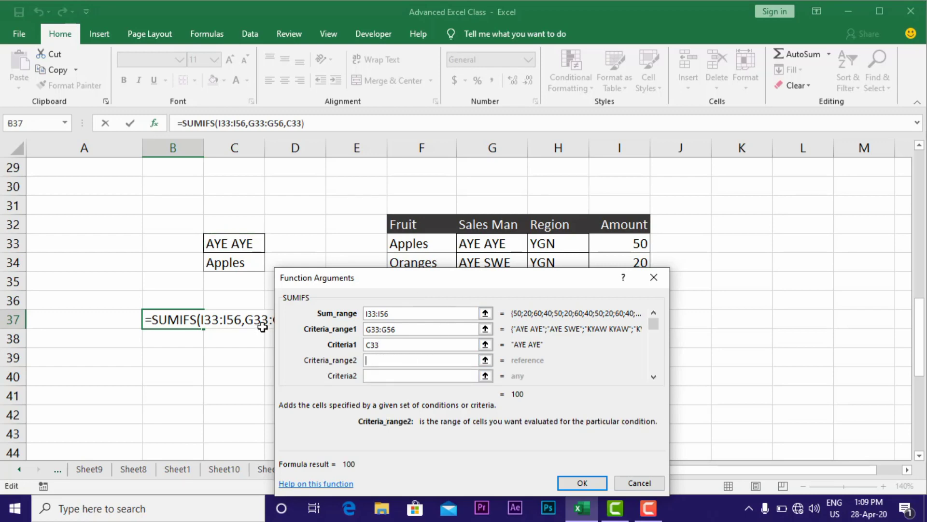
{"action": "left_click_drag", "start_coordinate": [410, 248], "coordinate": [404, 394]}
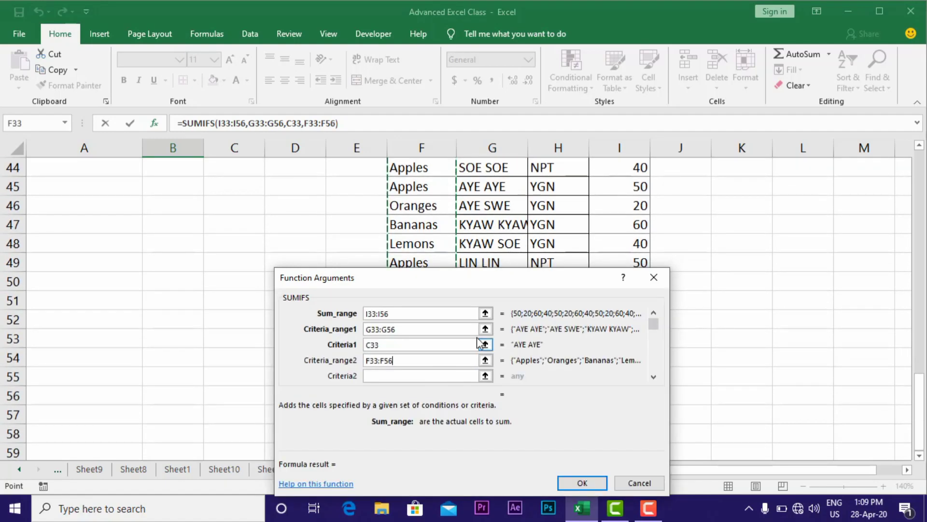
{"action": "left_click", "coordinate": [373, 376]}
{"action": "scroll", "coordinate": [254, 228], "scroll_direction": "up", "scroll_amount": 6}
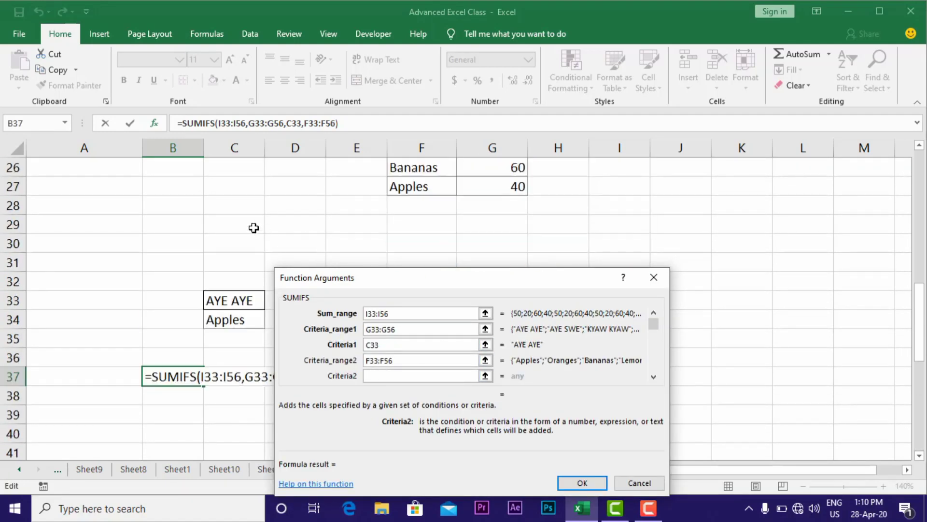
{"action": "left_click", "coordinate": [238, 322]}
{"action": "left_click_drag", "start_coordinate": [446, 280], "coordinate": [540, 82]}
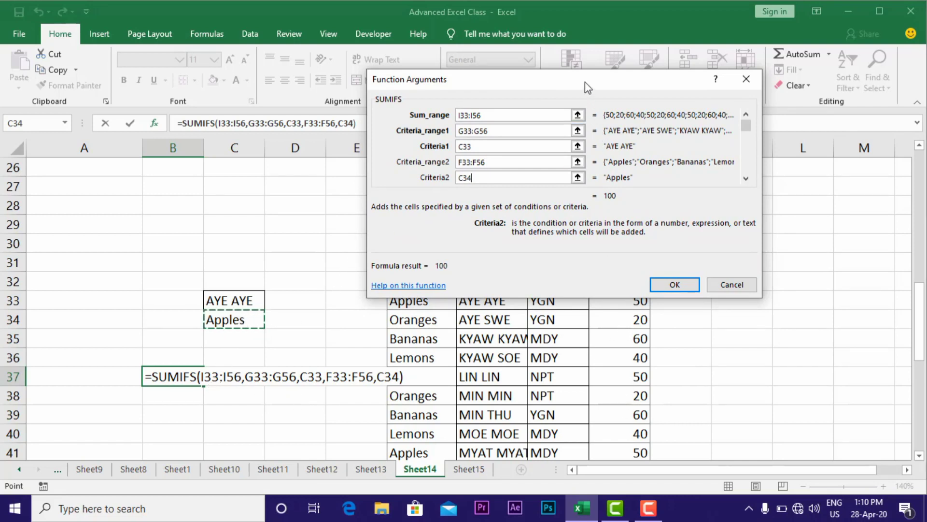
{"action": "left_click_drag", "start_coordinate": [587, 87], "coordinate": [570, 111]}
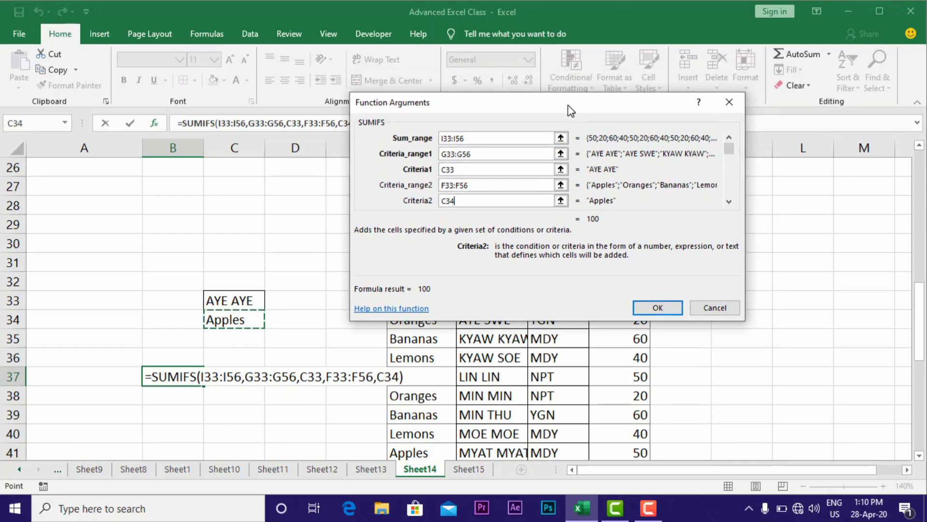
{"action": "left_click", "coordinate": [657, 309]}
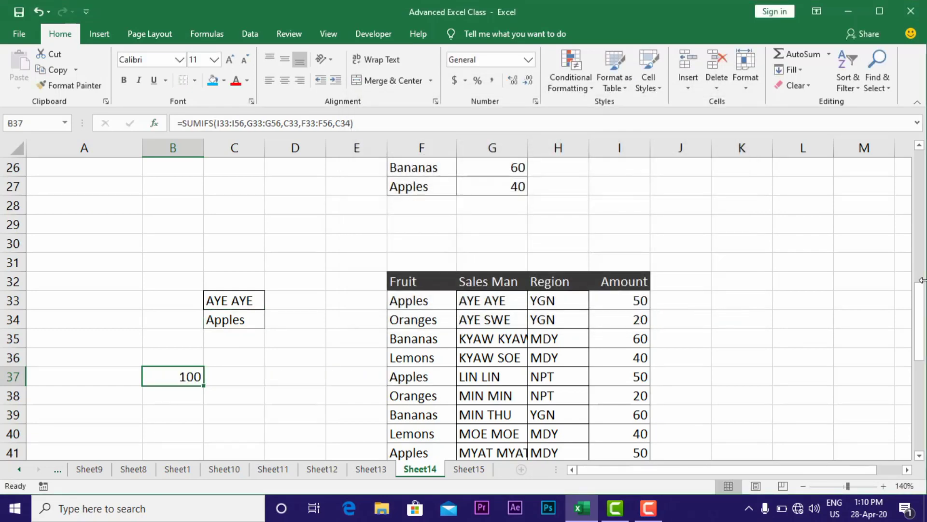
Check the SUMIFS result against the table by selecting F33:I33 and F45:I45 together, the rows matching both criteria.
{"action": "scroll", "coordinate": [224, 317], "scroll_direction": "down", "scroll_amount": 1}
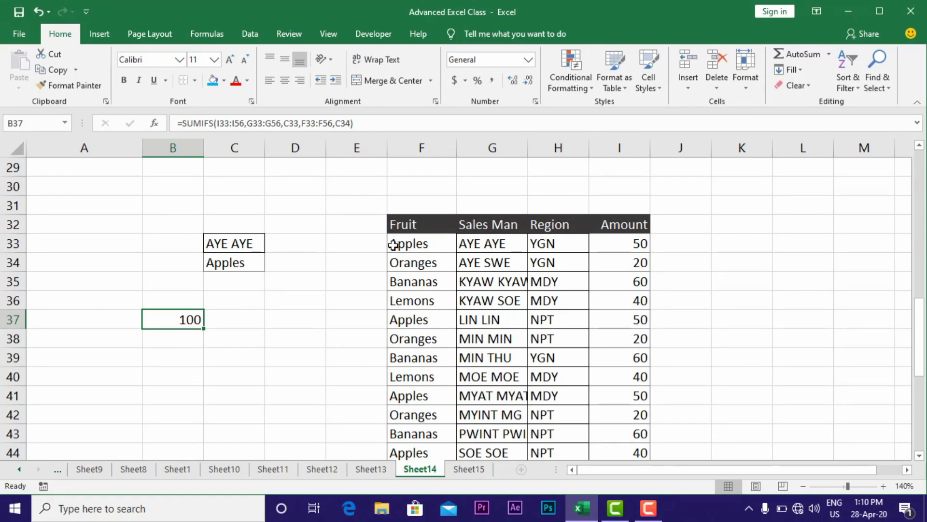
{"action": "left_click_drag", "start_coordinate": [393, 245], "coordinate": [632, 242]}
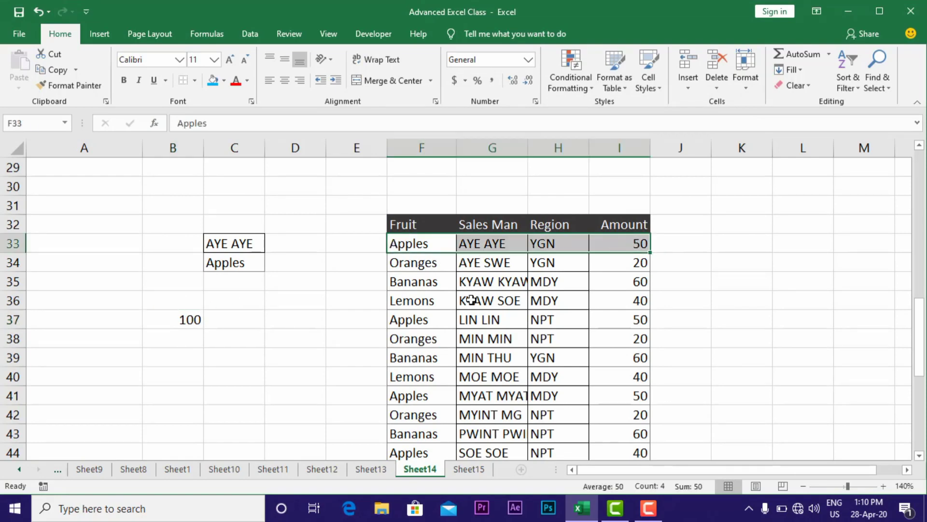
{"action": "scroll", "coordinate": [473, 314], "scroll_direction": "down", "scroll_amount": 3}
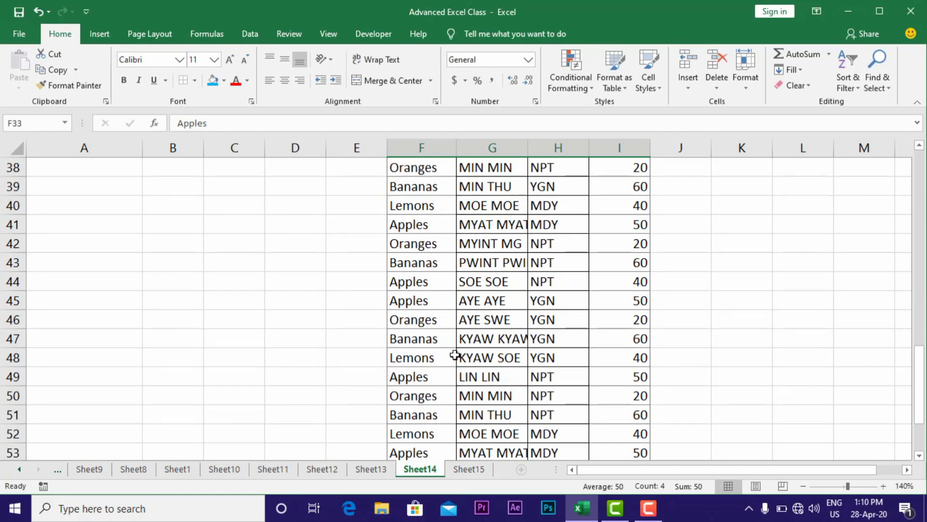
{"action": "scroll", "coordinate": [449, 365], "scroll_direction": "down", "scroll_amount": 2}
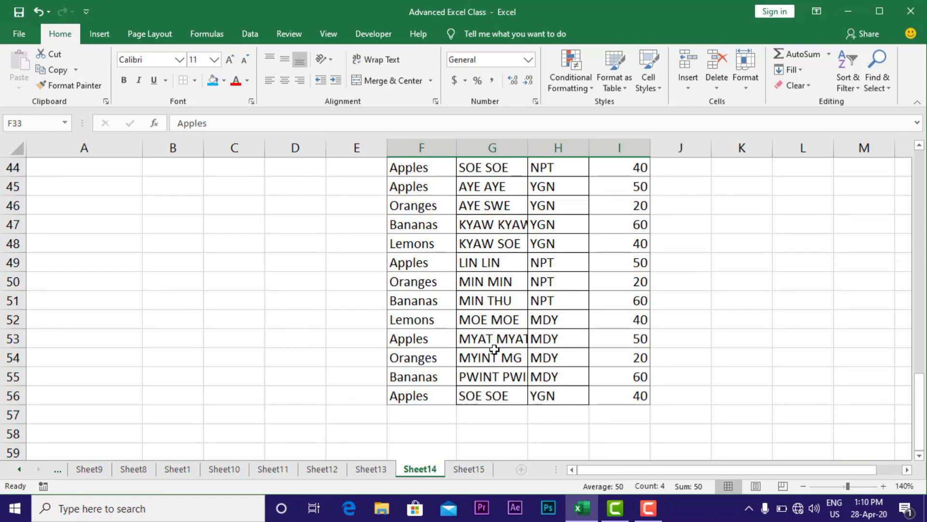
{"action": "scroll", "coordinate": [494, 346], "scroll_direction": "up", "scroll_amount": 1}
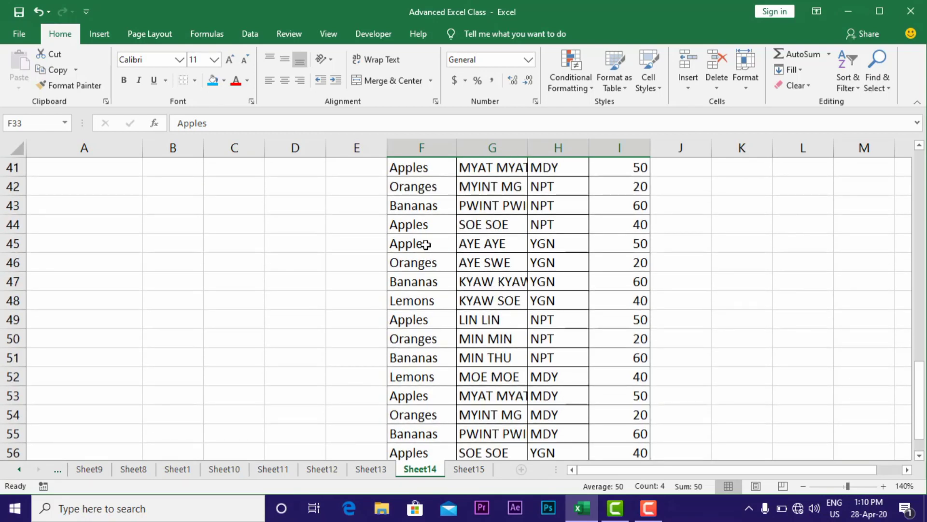
{"action": "left_click_drag", "start_coordinate": [396, 243], "coordinate": [627, 241]}
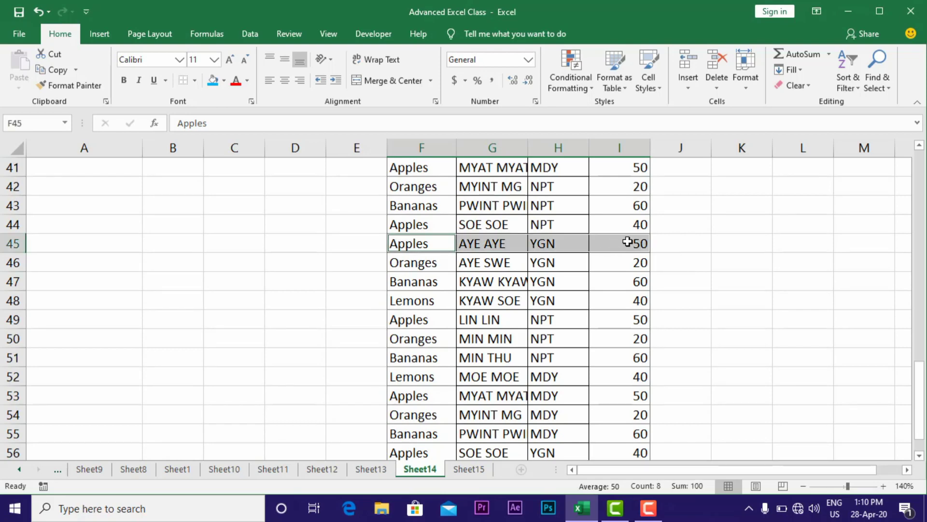
{"action": "scroll", "coordinate": [627, 242], "scroll_direction": "up", "scroll_amount": 3}
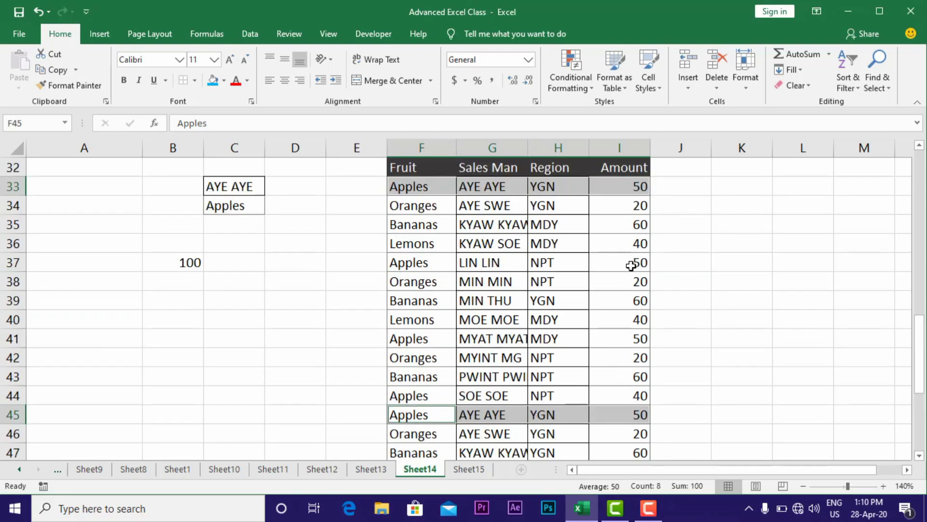
{"action": "left_click", "coordinate": [720, 236]}
{"action": "scroll", "coordinate": [246, 238], "scroll_direction": "up", "scroll_amount": 1}
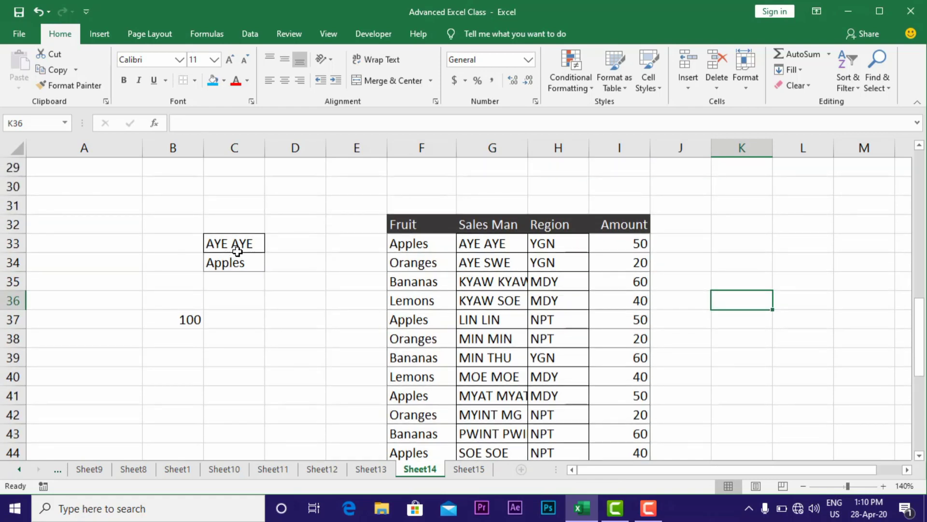
Replace the salesman criterion in C33 with the name copied from G35, and widen column C to fit it.
{"action": "left_click", "coordinate": [485, 283]}
{"action": "key", "text": "ctrl+c"}
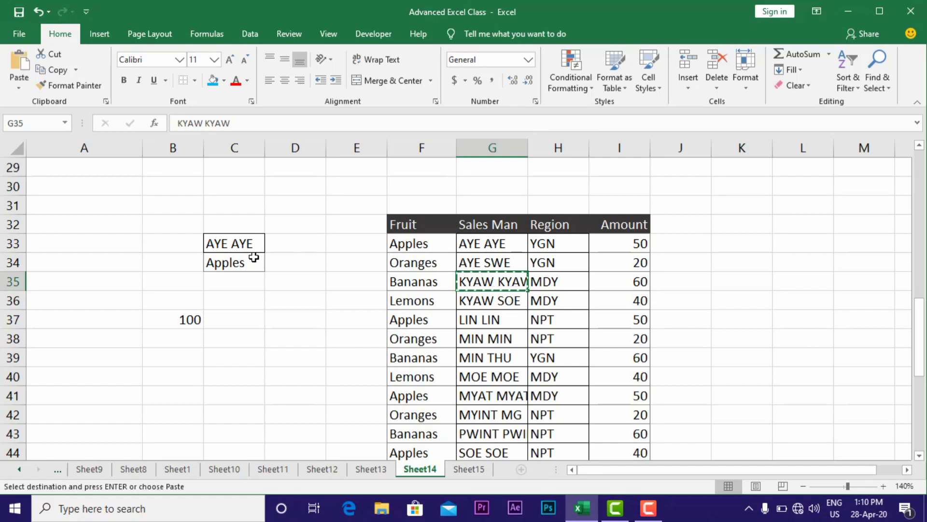
{"action": "left_click", "coordinate": [241, 246]}
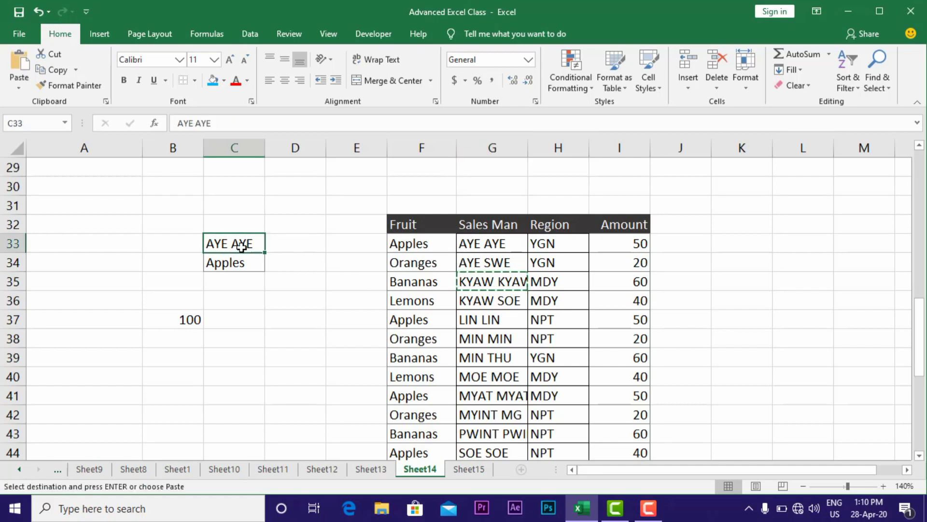
{"action": "key", "text": "ctrl+v"}
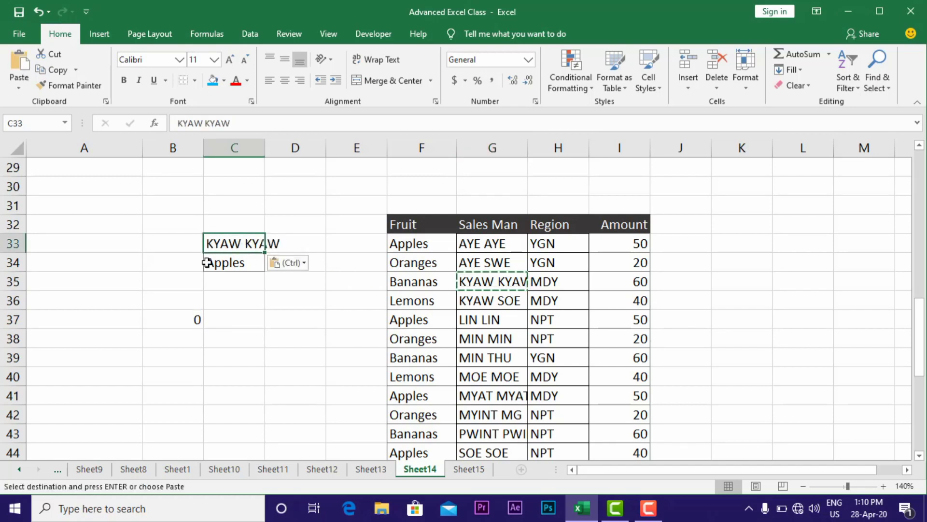
{"action": "left_click_drag", "start_coordinate": [265, 153], "coordinate": [289, 153]}
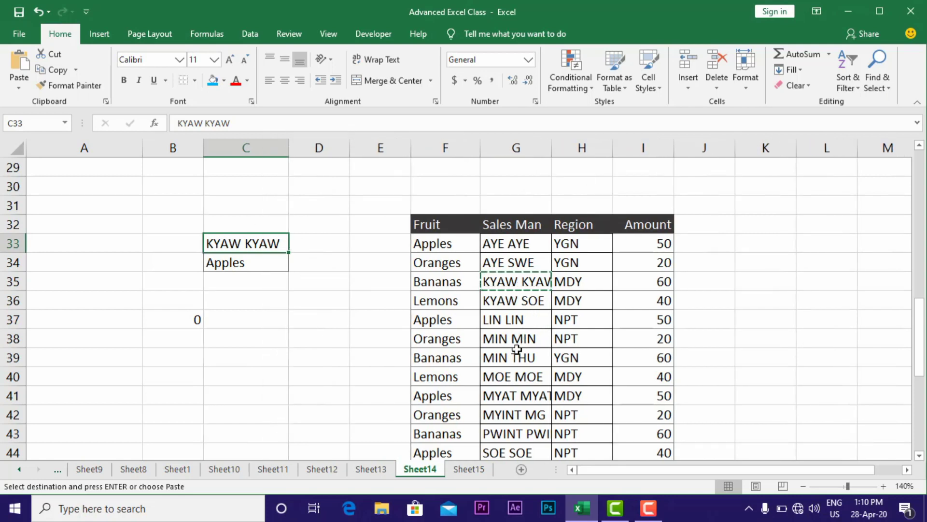
Change the salesman criterion in C33 to the name copied from G41.
{"action": "left_click", "coordinate": [520, 396]}
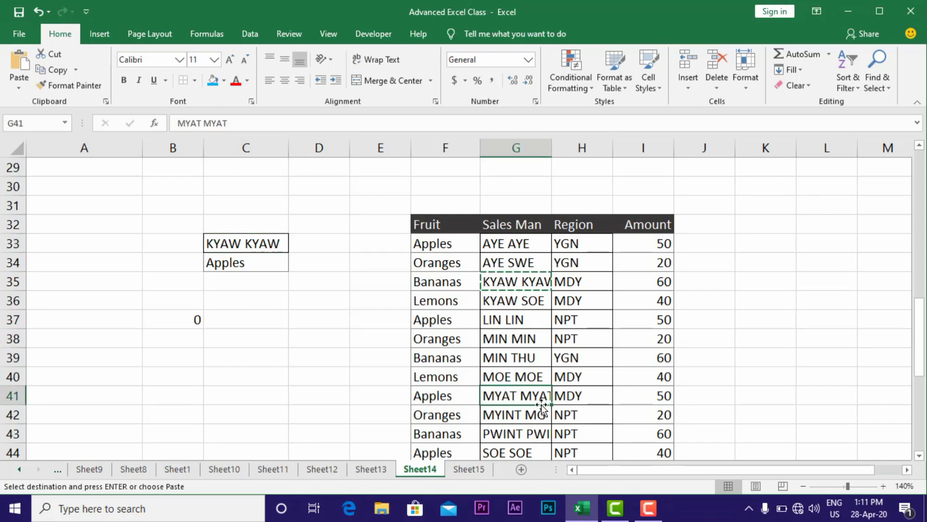
{"action": "key", "text": "ctrl+c"}
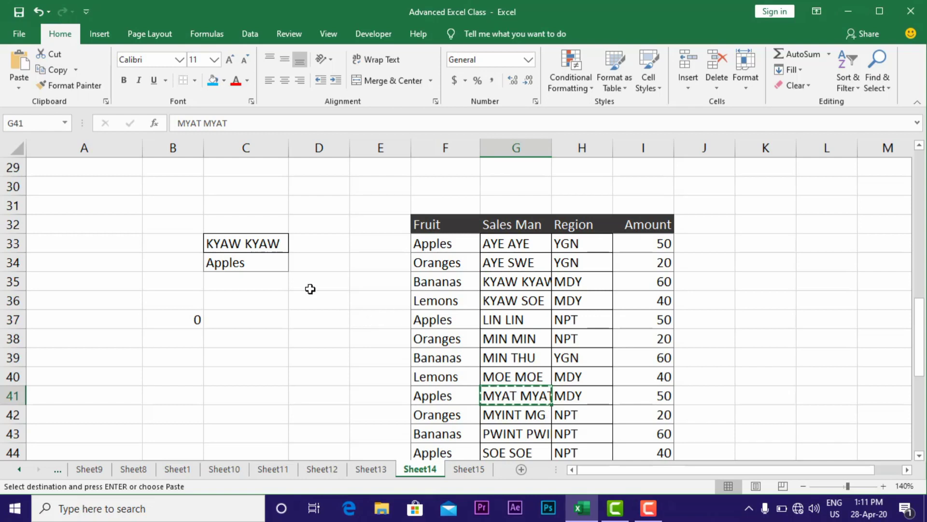
{"action": "left_click", "coordinate": [255, 244]}
{"action": "key", "text": "ctrl+v"}
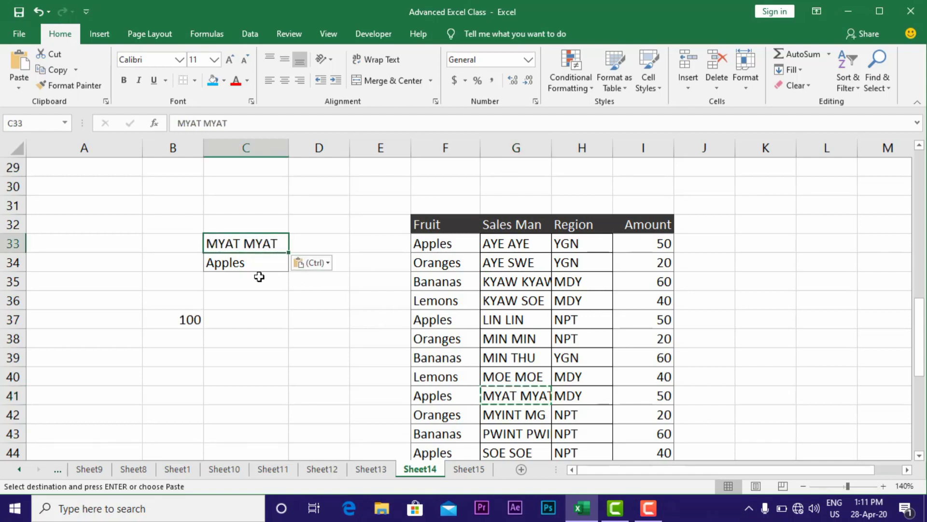
Change the salesman criterion in C33 to the name copied from G33, and clear the copy selection.
{"action": "left_click", "coordinate": [240, 263]}
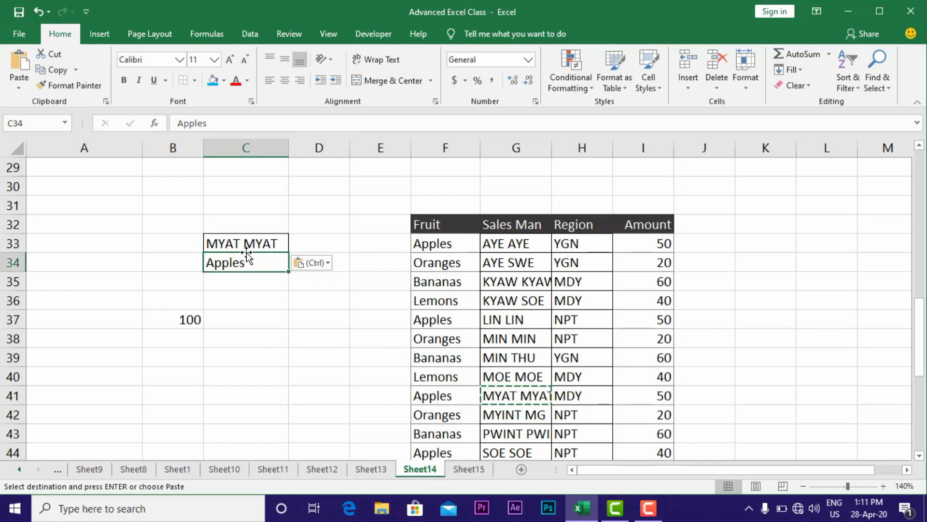
{"action": "left_click", "coordinate": [513, 245]}
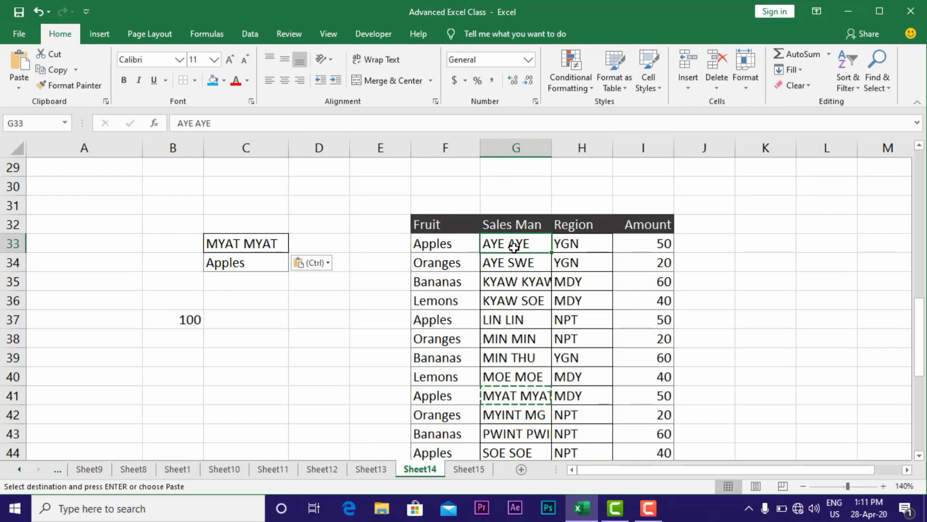
{"action": "key", "text": "ctrl+c"}
{"action": "left_click", "coordinate": [227, 247]}
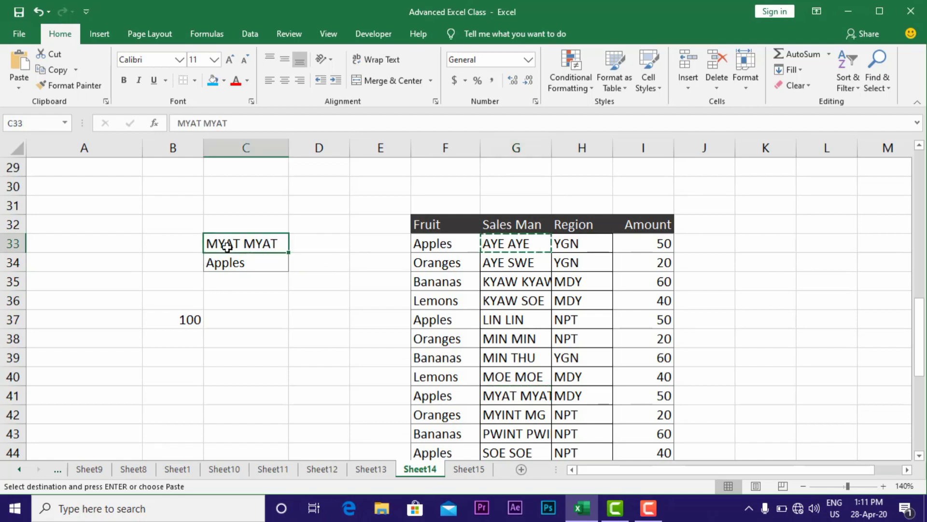
{"action": "key", "text": "ctrl+v"}
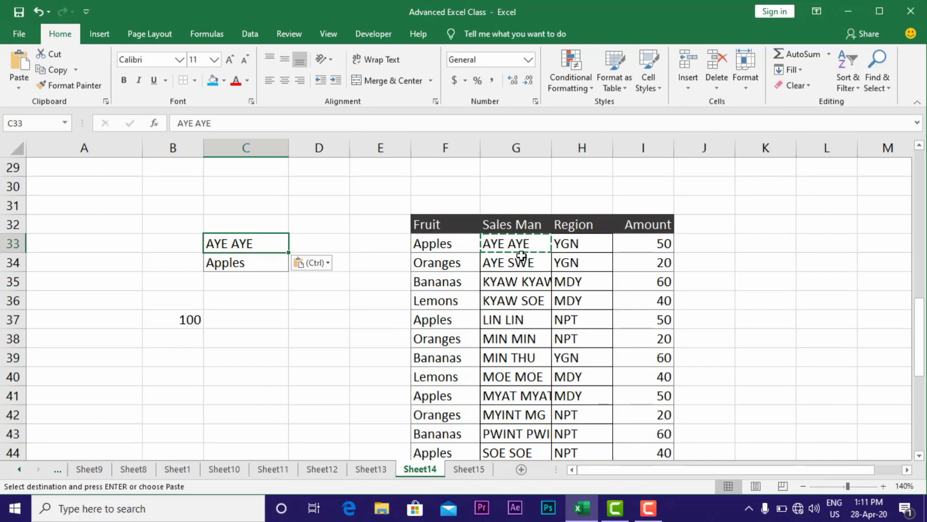
{"action": "key", "text": "Escape"}
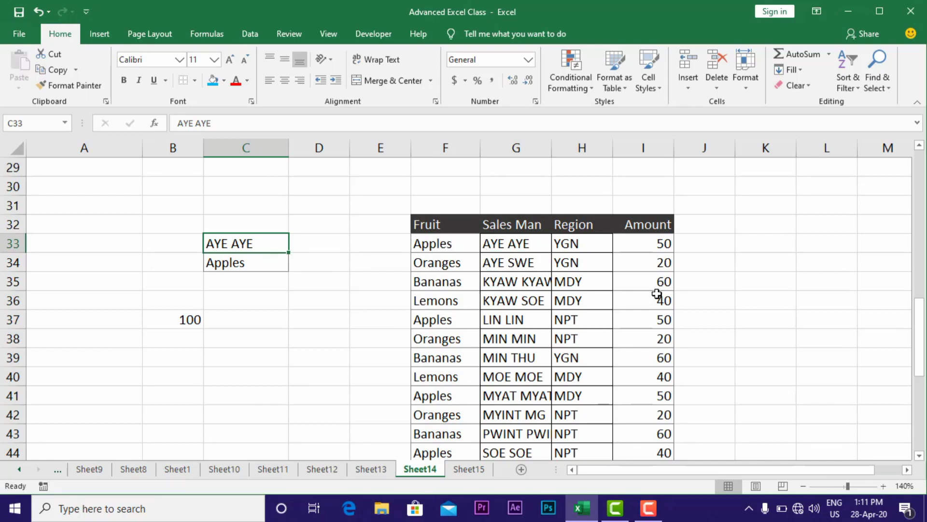
Compare the SUMIFS formula in B37 with the salesman in G33, the fruit in F33 and the amounts in I33:I38.
{"action": "left_click", "coordinate": [727, 264]}
{"action": "left_click", "coordinate": [187, 316]}
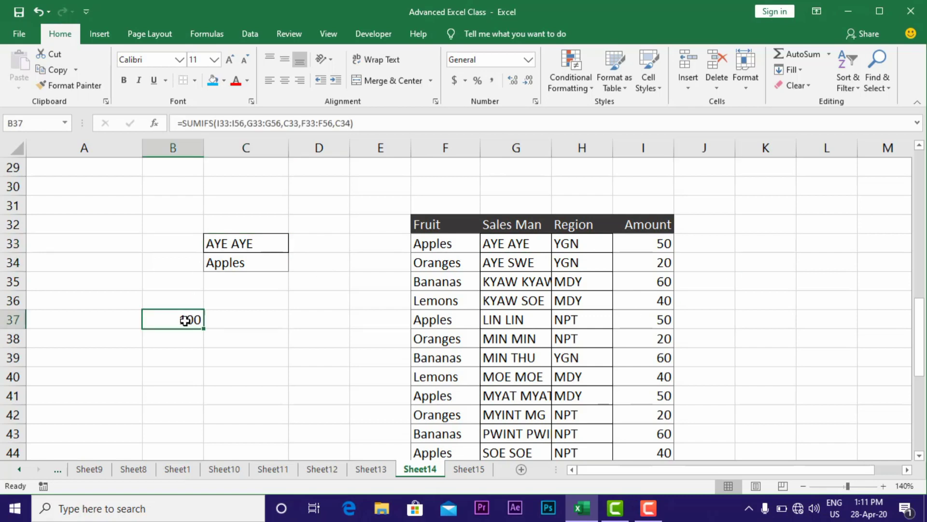
{"action": "left_click", "coordinate": [515, 246]}
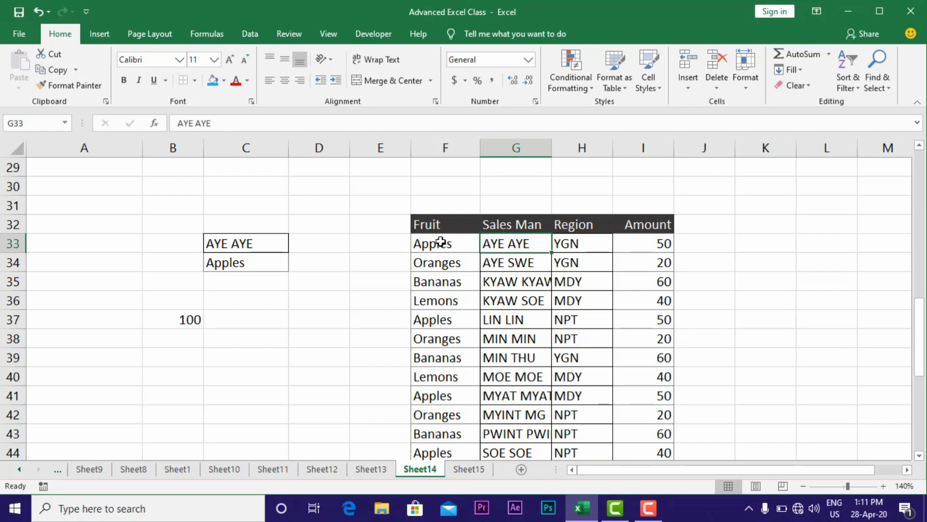
{"action": "left_click", "coordinate": [441, 242]}
{"action": "left_click", "coordinate": [508, 242]}
{"action": "left_click", "coordinate": [443, 245]}
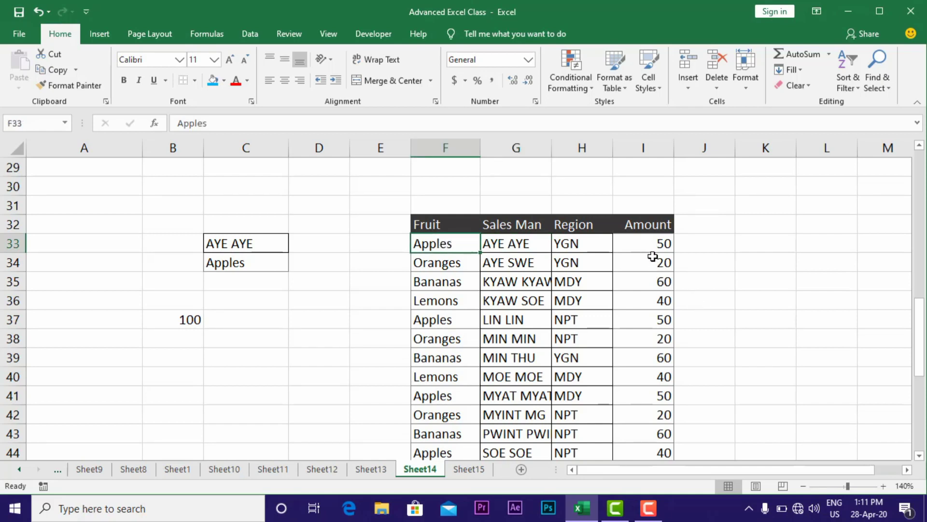
{"action": "left_click_drag", "start_coordinate": [652, 247], "coordinate": [655, 338]}
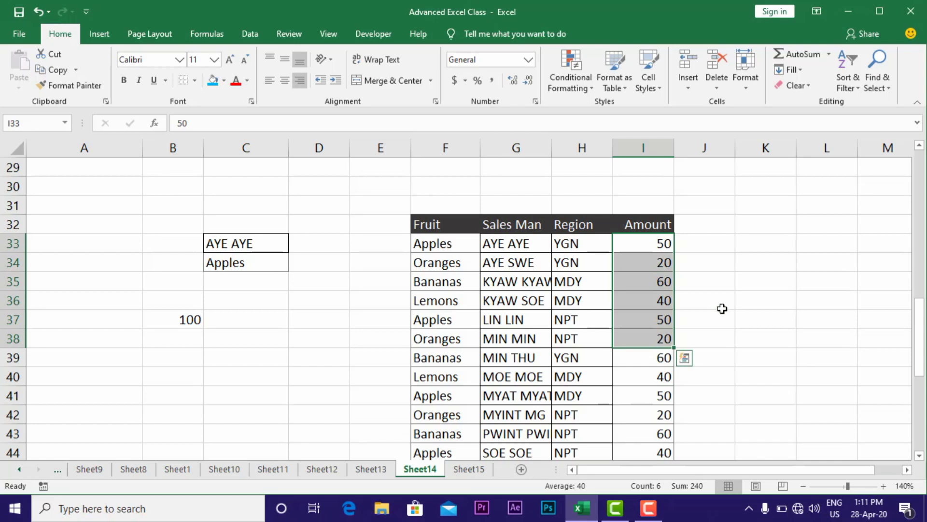
Widen the Sales Man column G slightly to make more room for the longer names.
{"action": "left_click", "coordinate": [730, 333]}
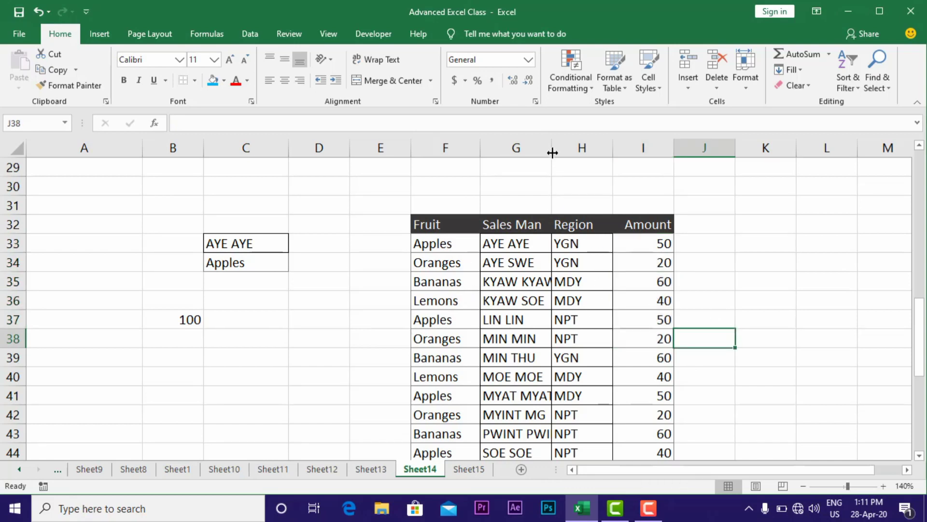
{"action": "left_click_drag", "start_coordinate": [552, 152], "coordinate": [566, 152]}
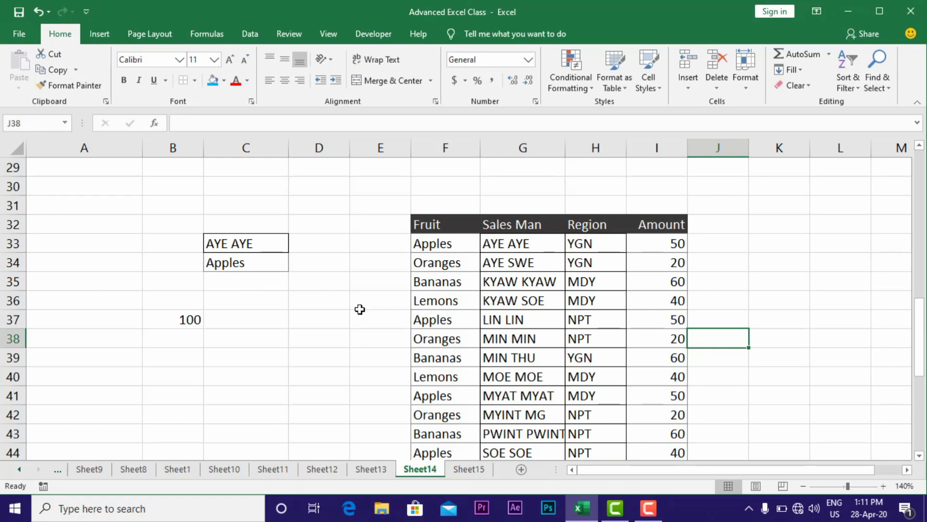
{"action": "scroll", "coordinate": [476, 323], "scroll_direction": "down", "scroll_amount": 3}
{"action": "scroll", "coordinate": [499, 303], "scroll_direction": "up", "scroll_amount": 4}
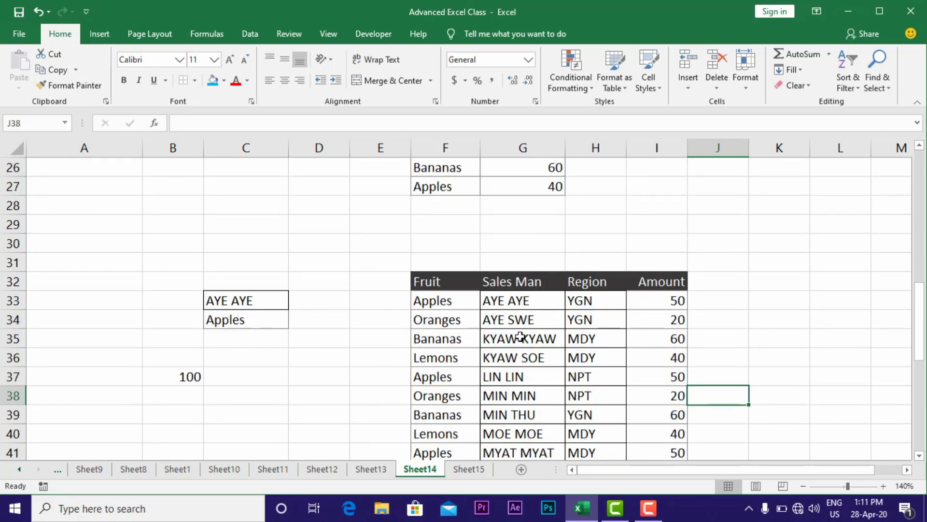
{"action": "scroll", "coordinate": [325, 326], "scroll_direction": "up", "scroll_amount": 8}
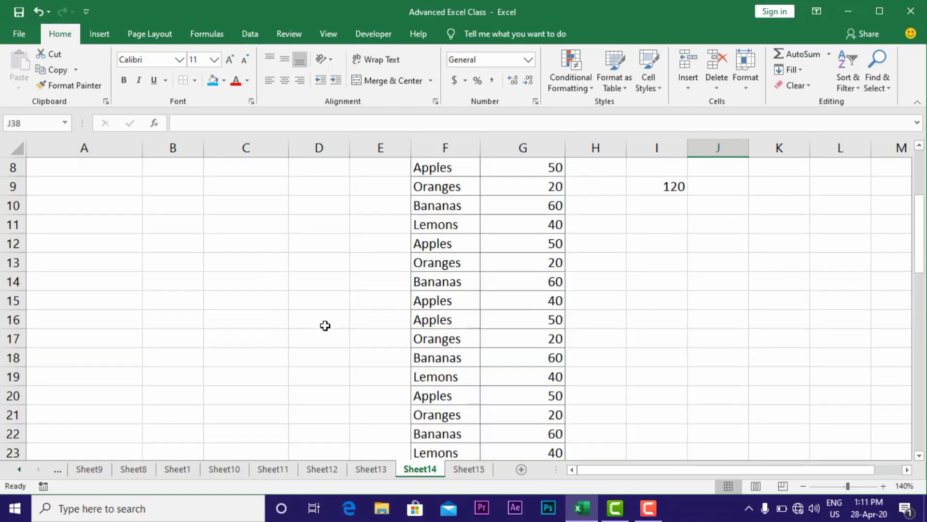
{"action": "left_click", "coordinate": [651, 513]}
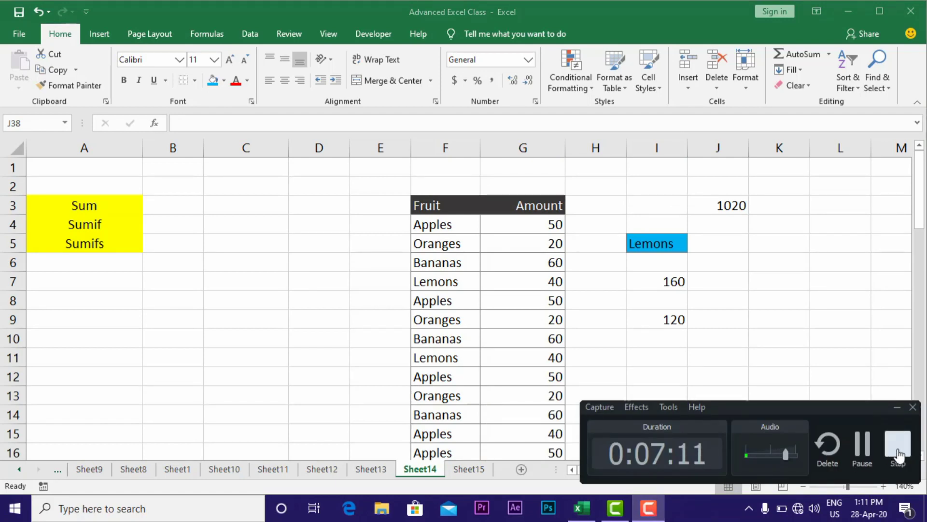